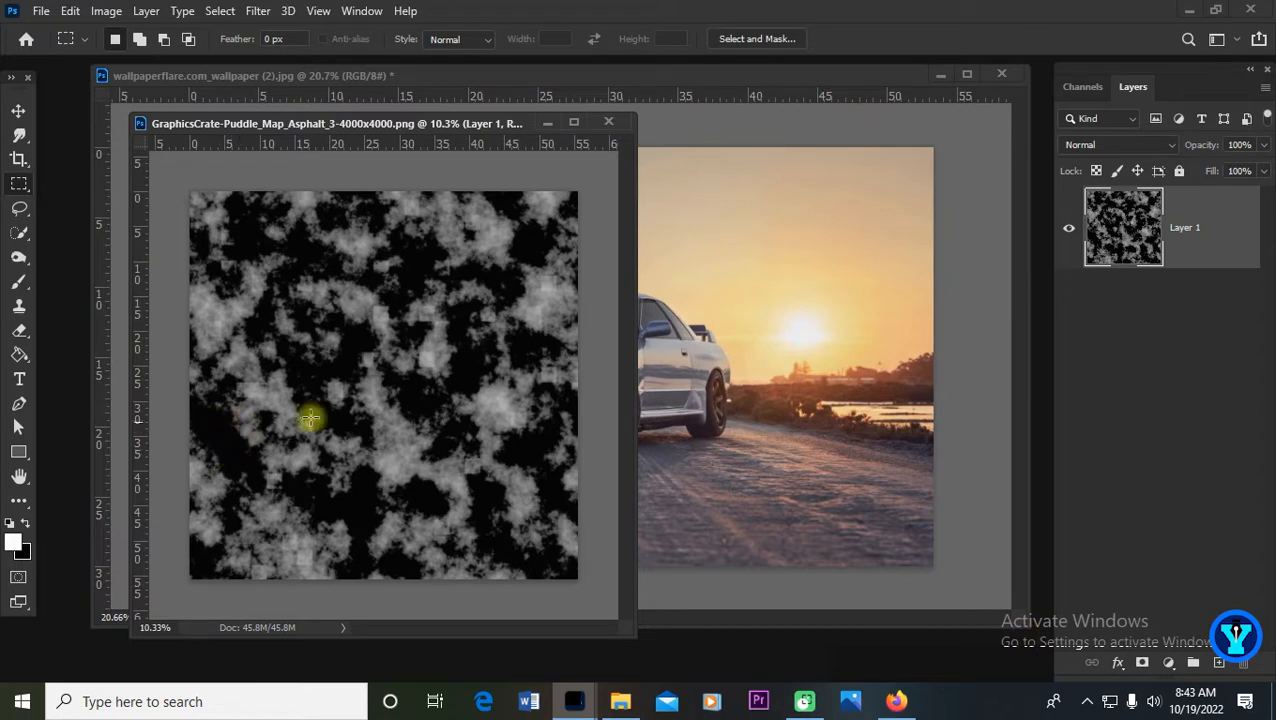
Switch to Firefox and view the GraphicsCrate puddle maps page and its download sizes, including the free 720x720 PNG.
drag(471, 126, 478, 126)
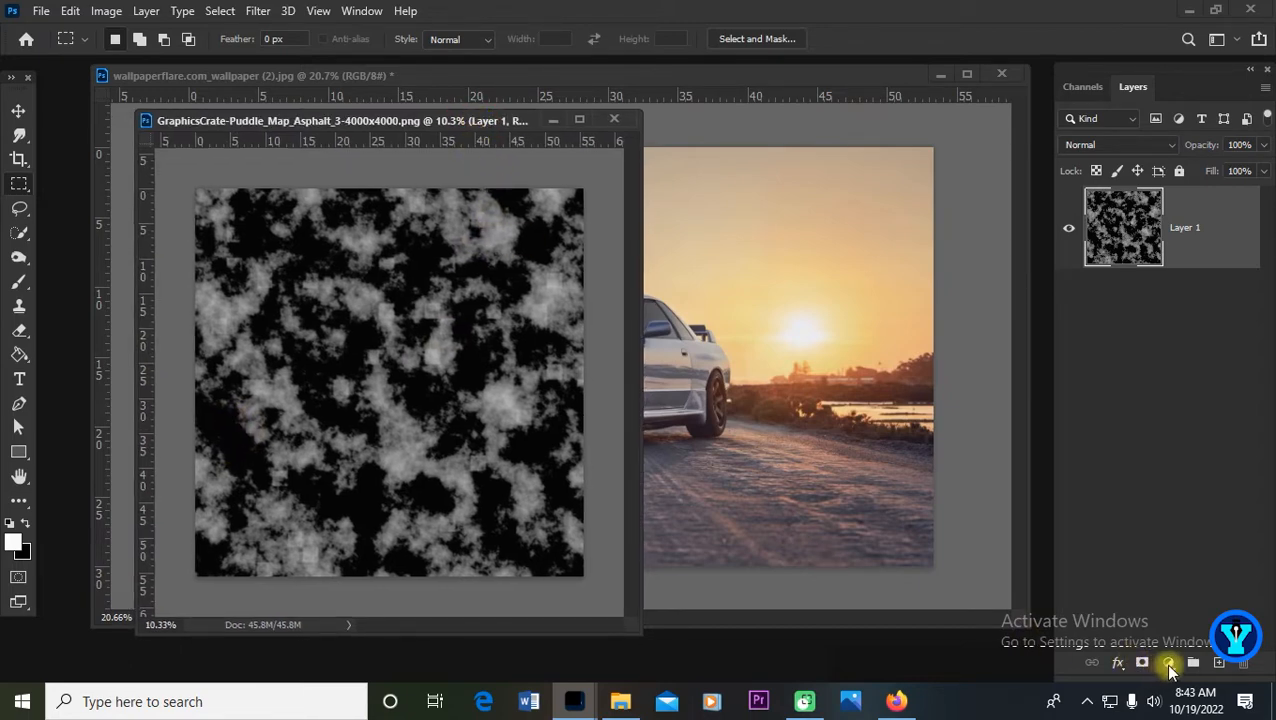
click(897, 703)
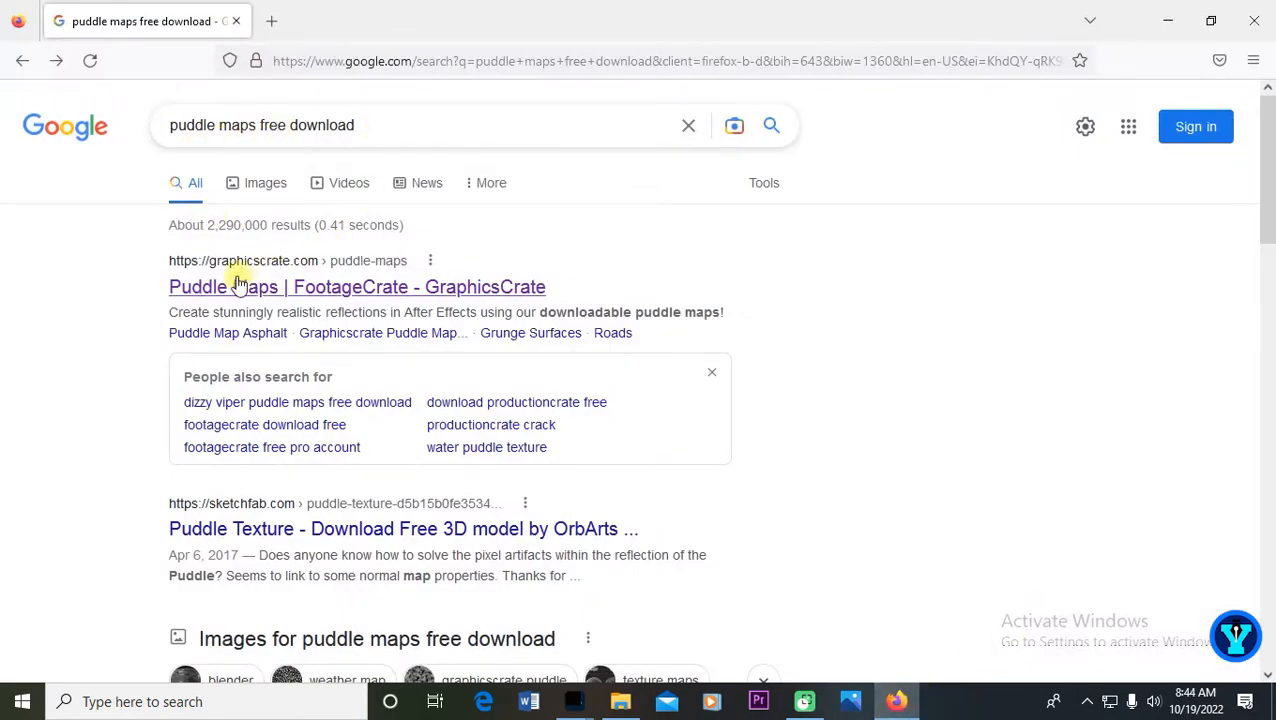
click(357, 290)
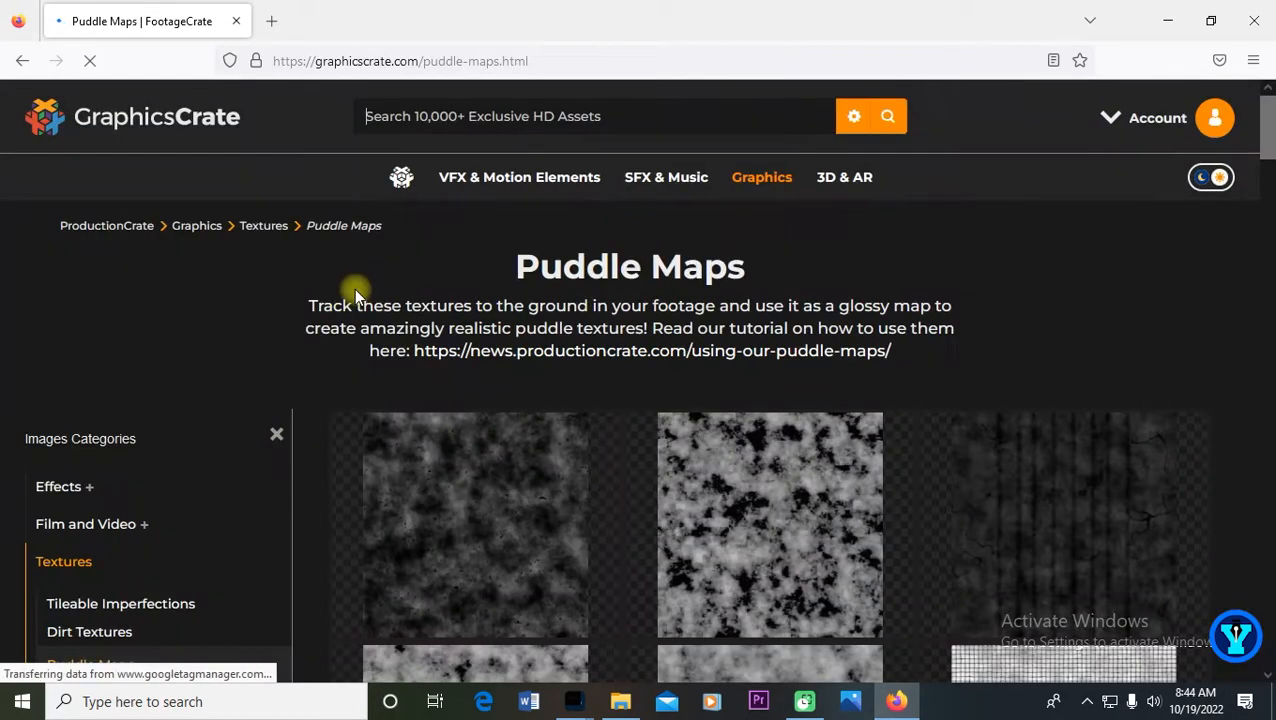
scroll(650, 418, down, 2)
click(877, 434)
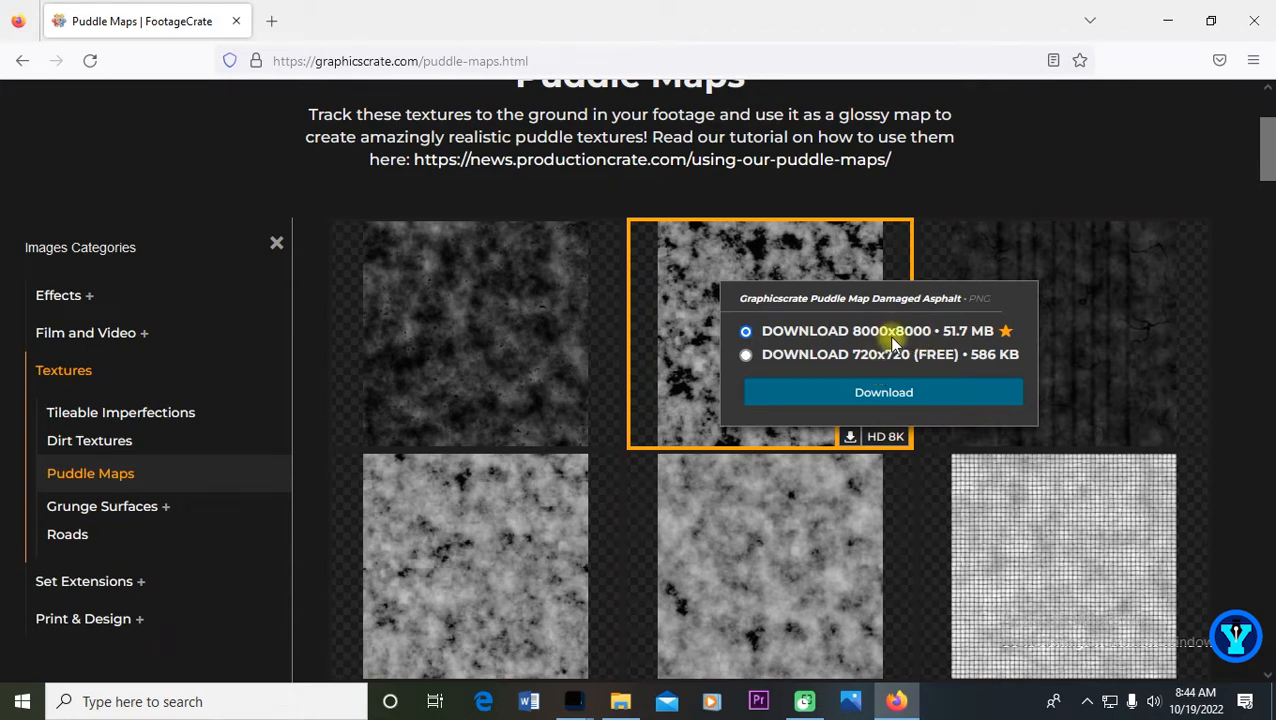
click(826, 357)
click(1170, 26)
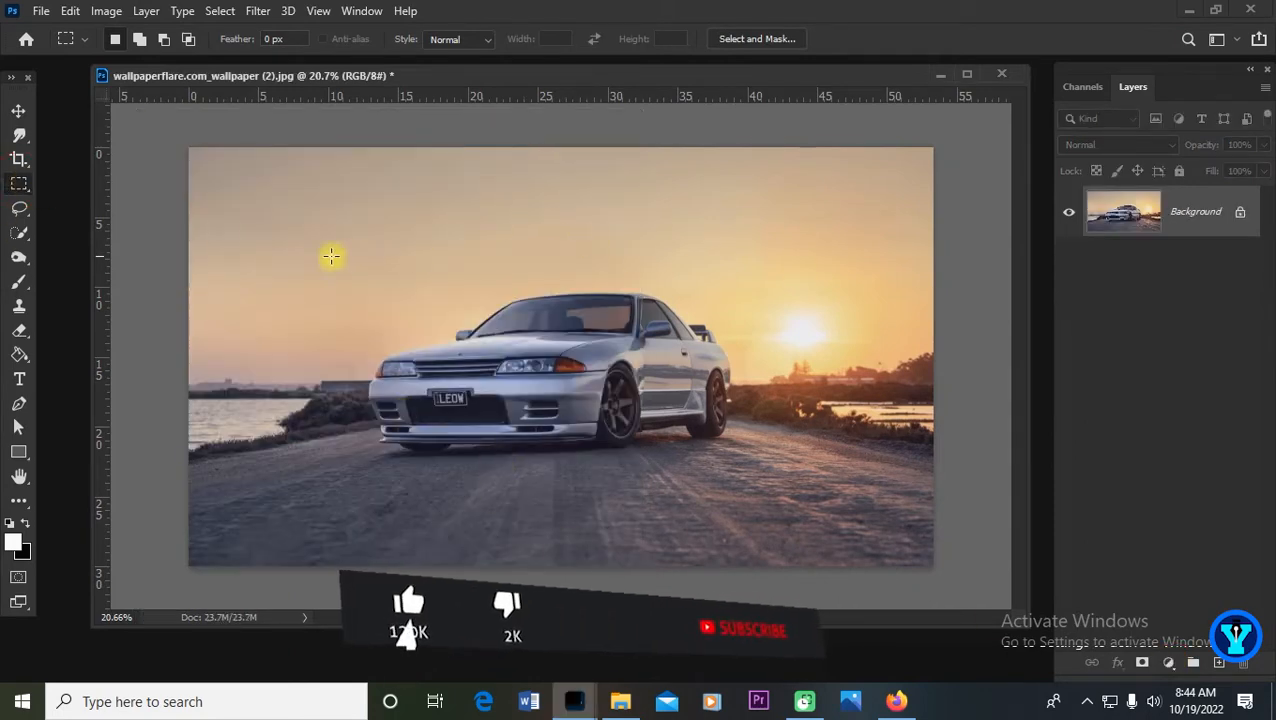
Mirror a copy of the photo's upper part, down to the car's tyres, vertically below the car on a new layer.
drag(190, 148, 966, 455)
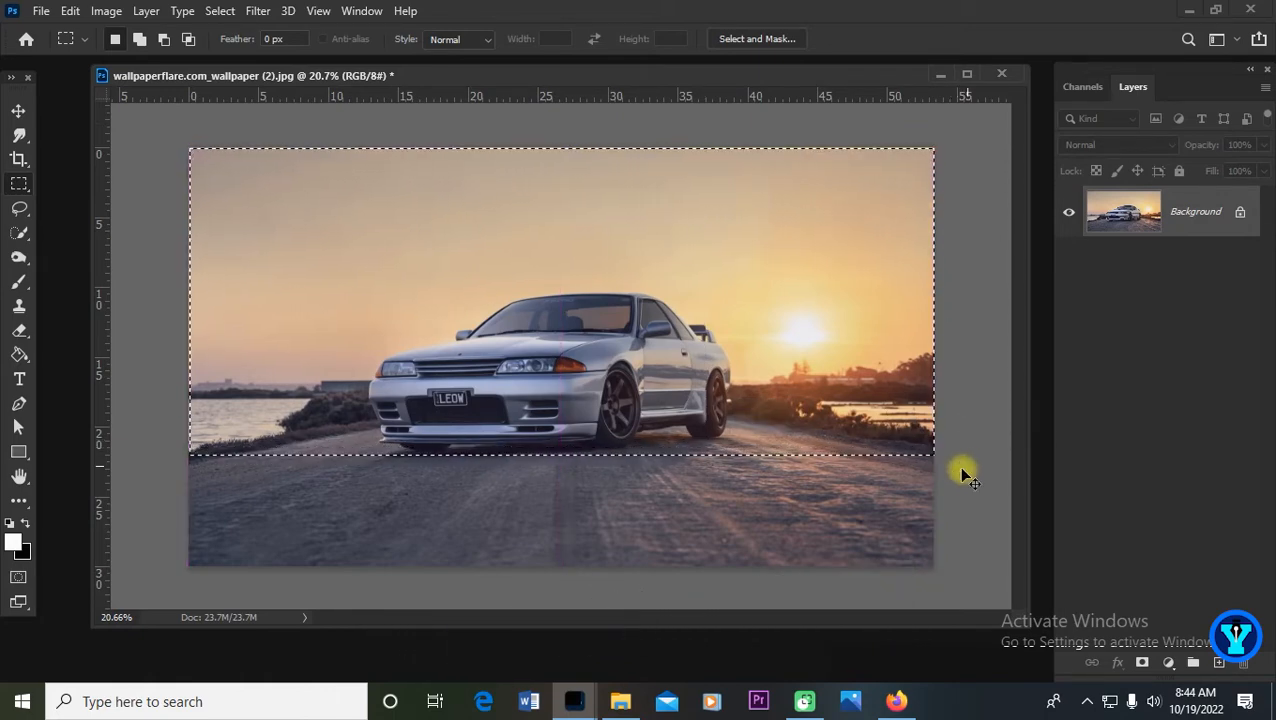
key(ctrl+j)
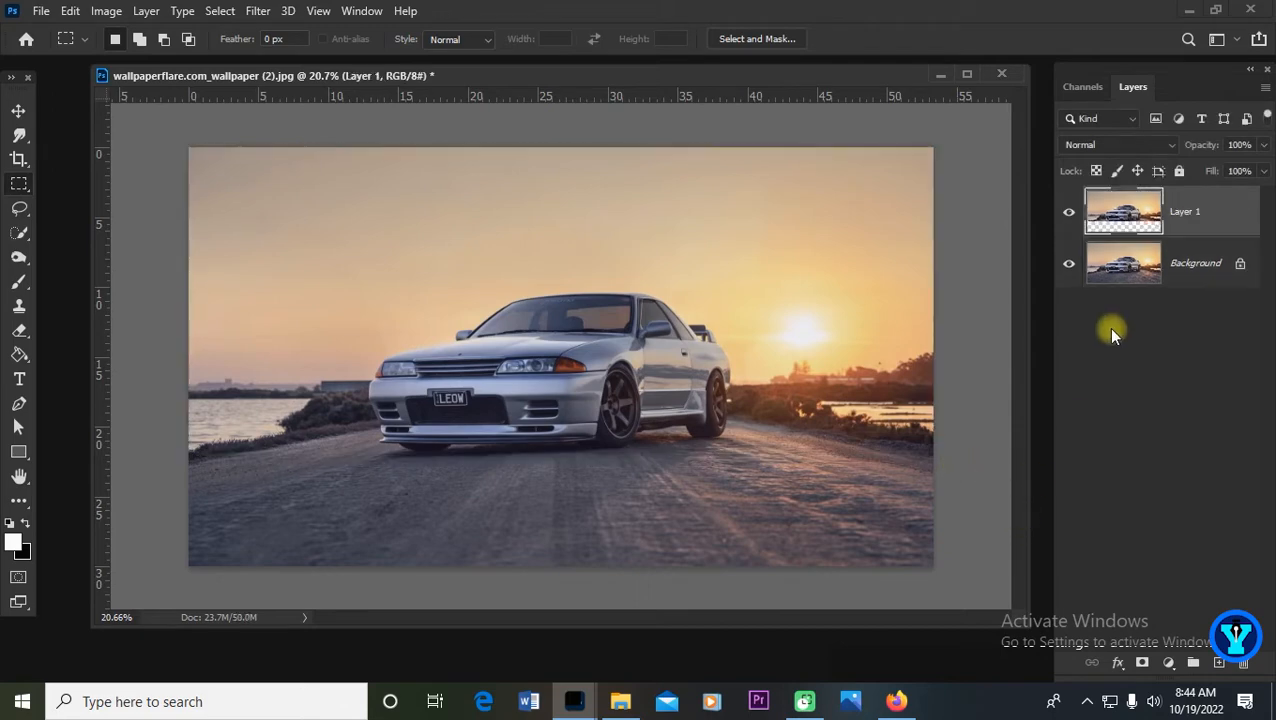
key(ctrl+t)
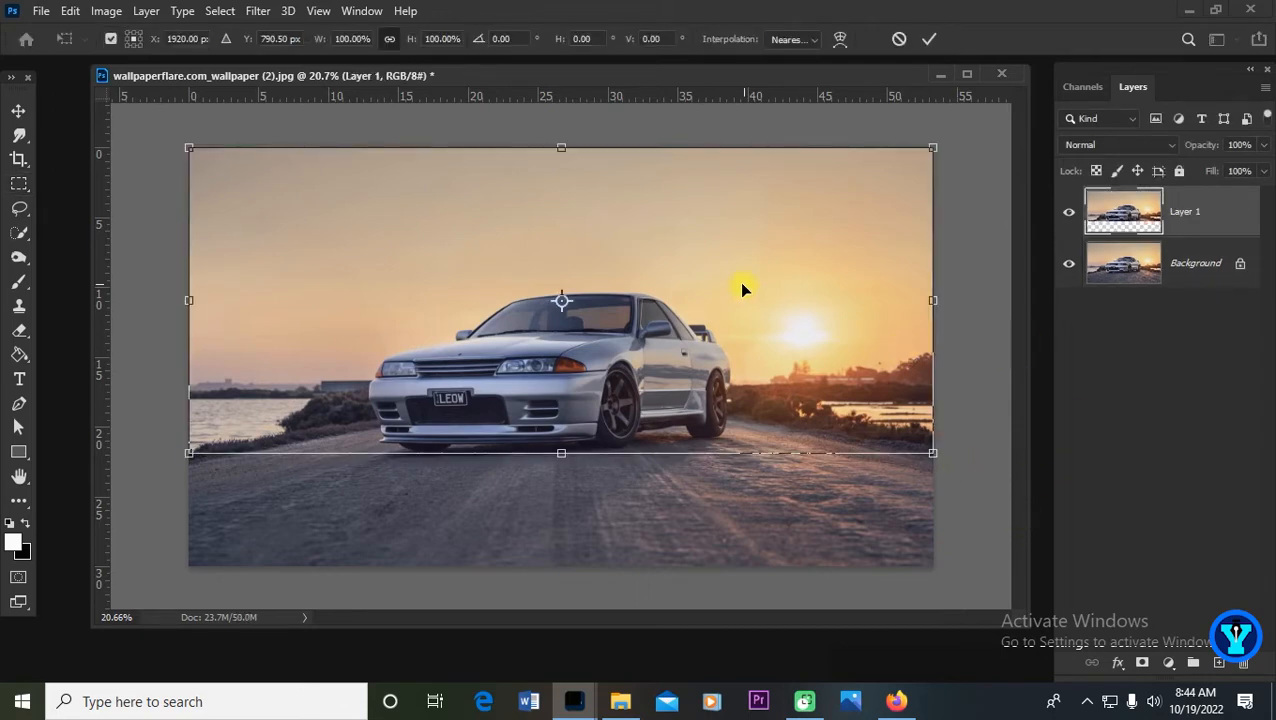
right_click(672, 258)
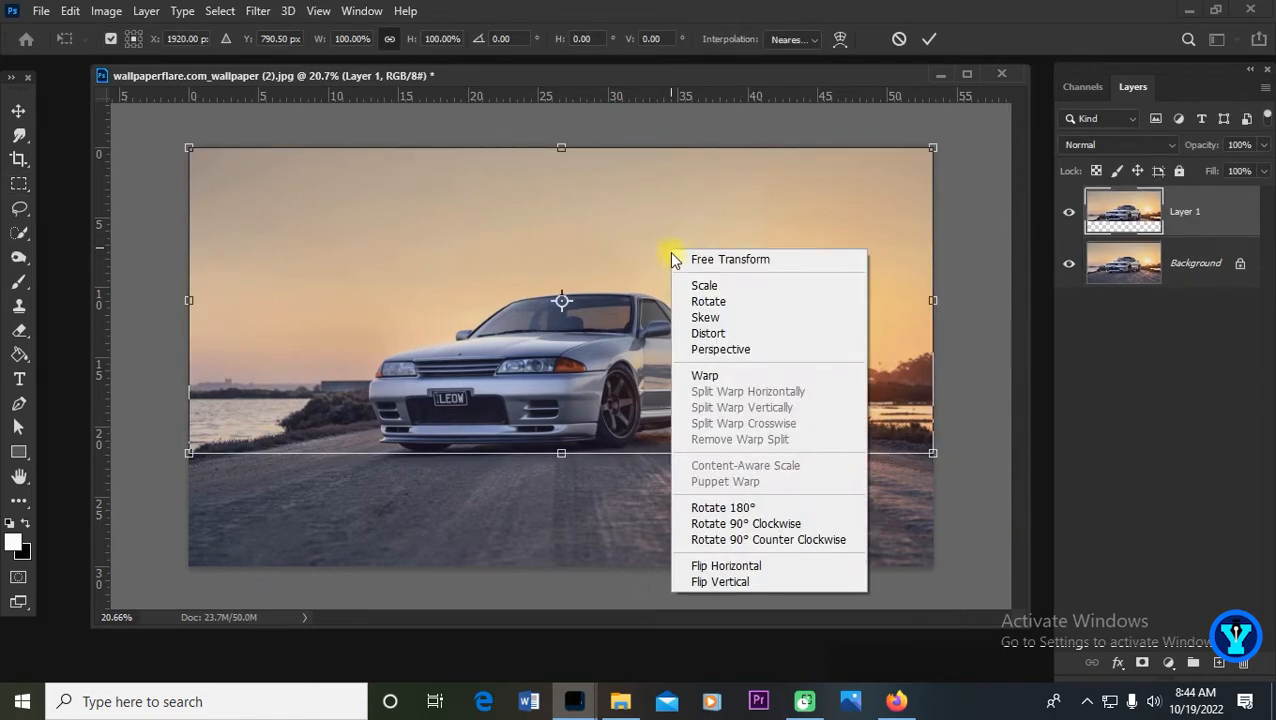
click(722, 581)
drag(627, 213, 627, 512)
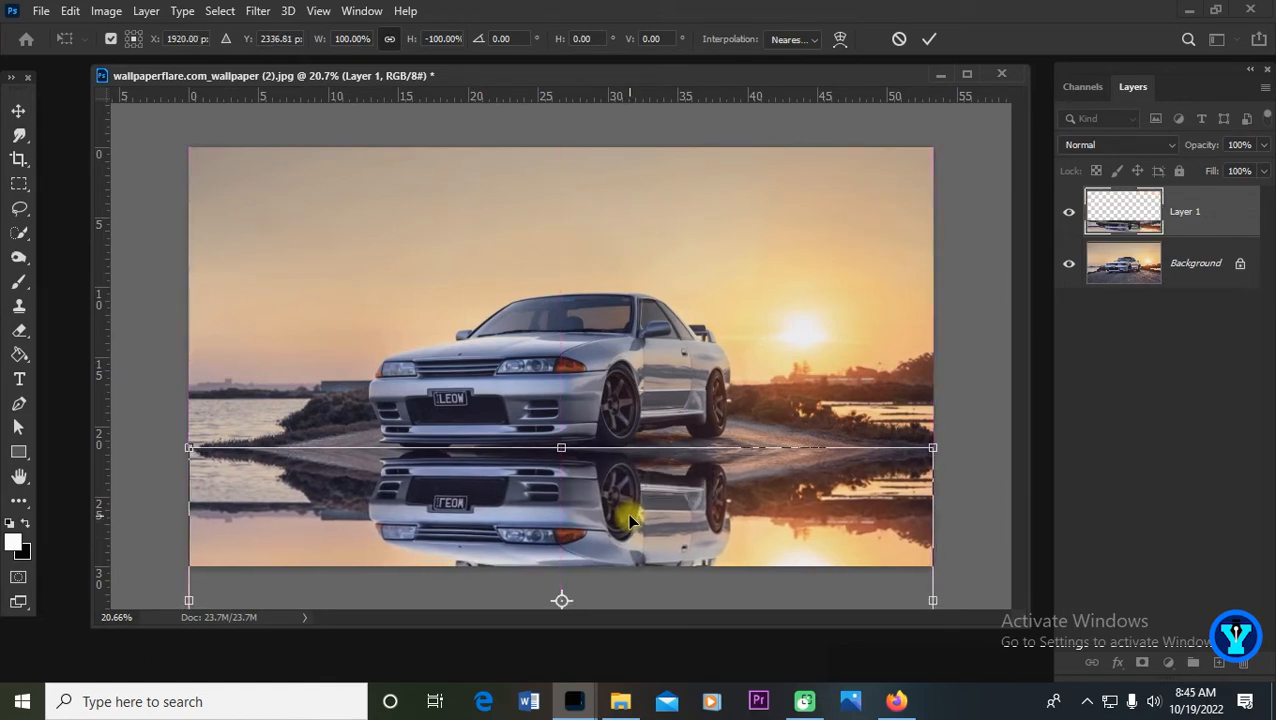
key(Return)
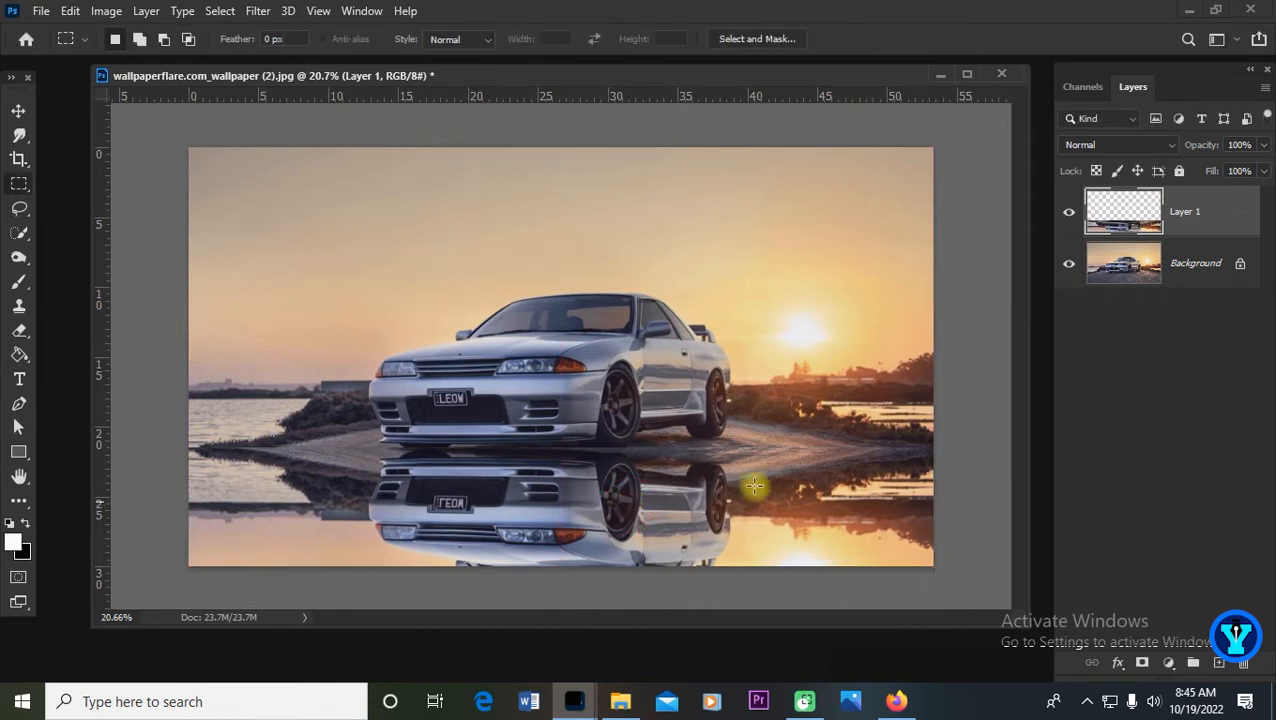
Hide the mirrored reflection layer and add a new empty layer directly above the Background.
click(1071, 216)
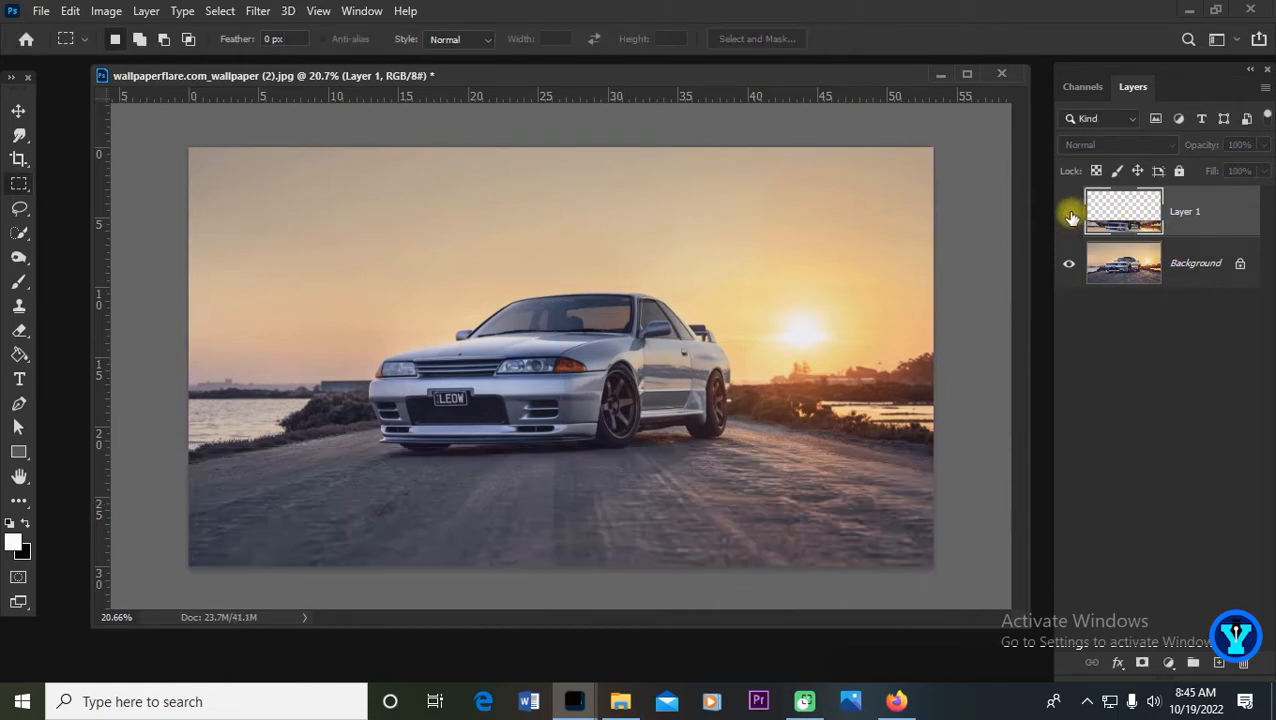
click(1168, 664)
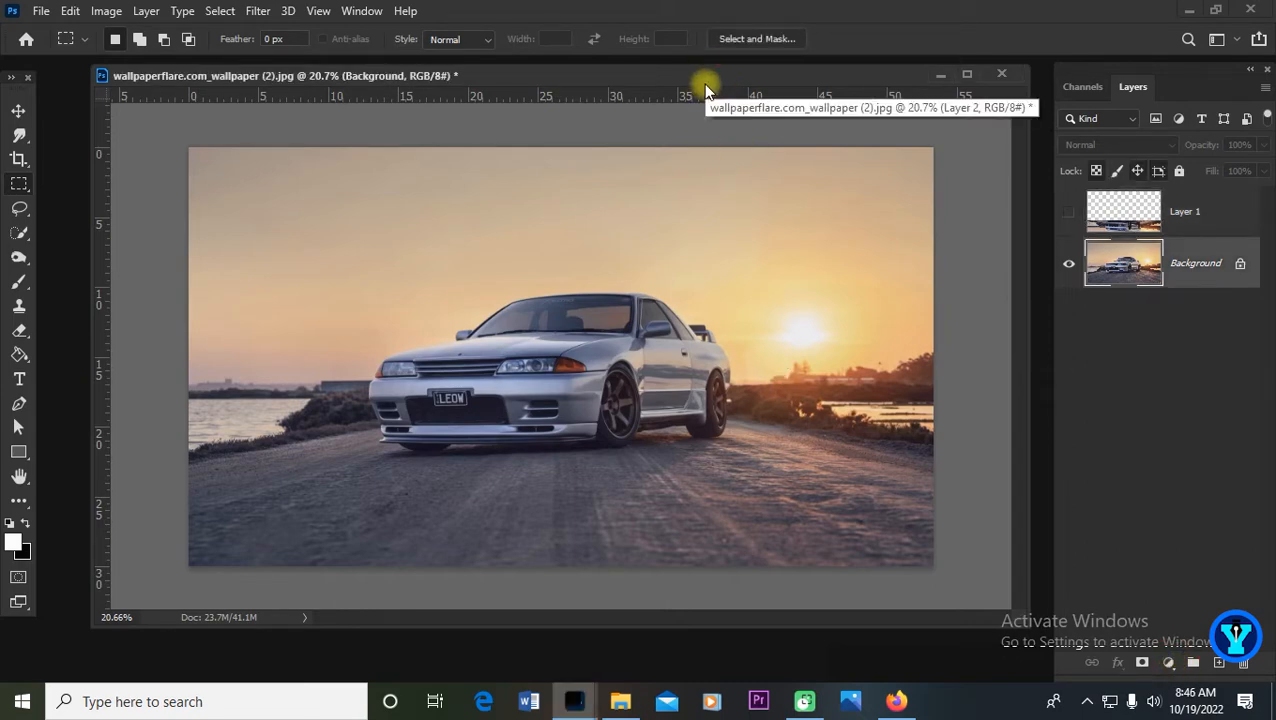
key(ctrl+shift+n)
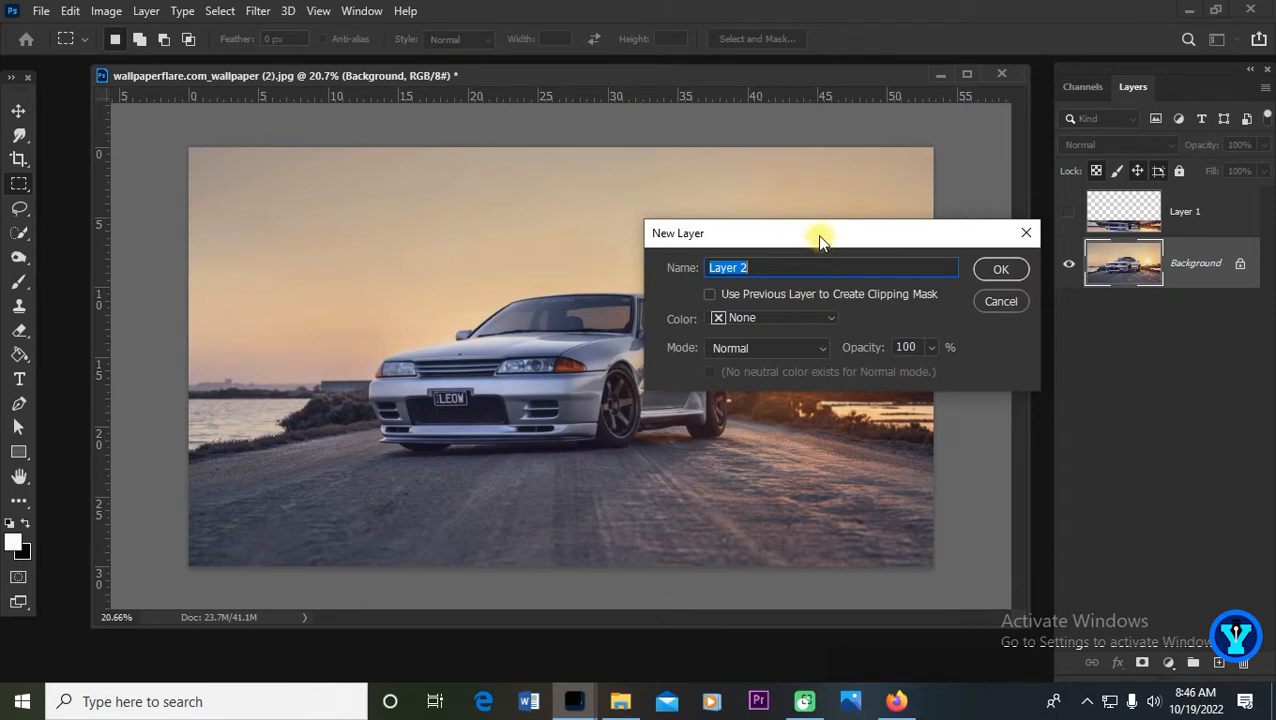
drag(819, 236, 771, 242)
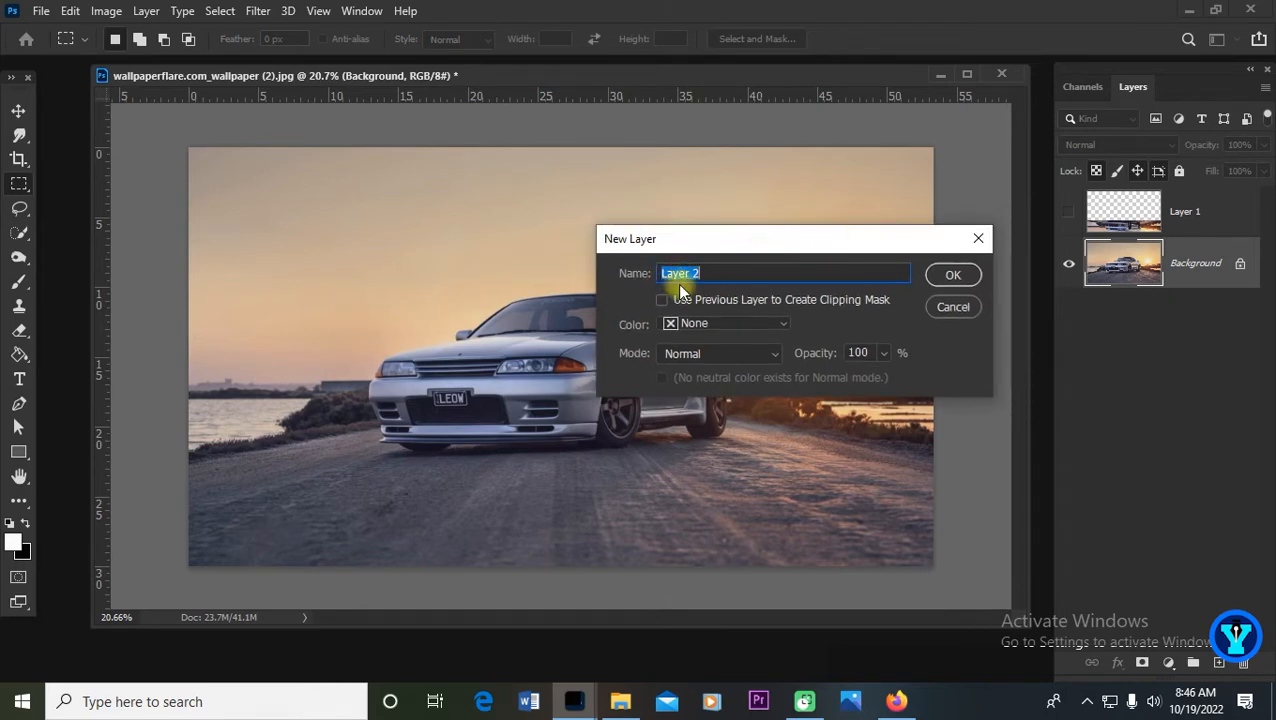
click(958, 275)
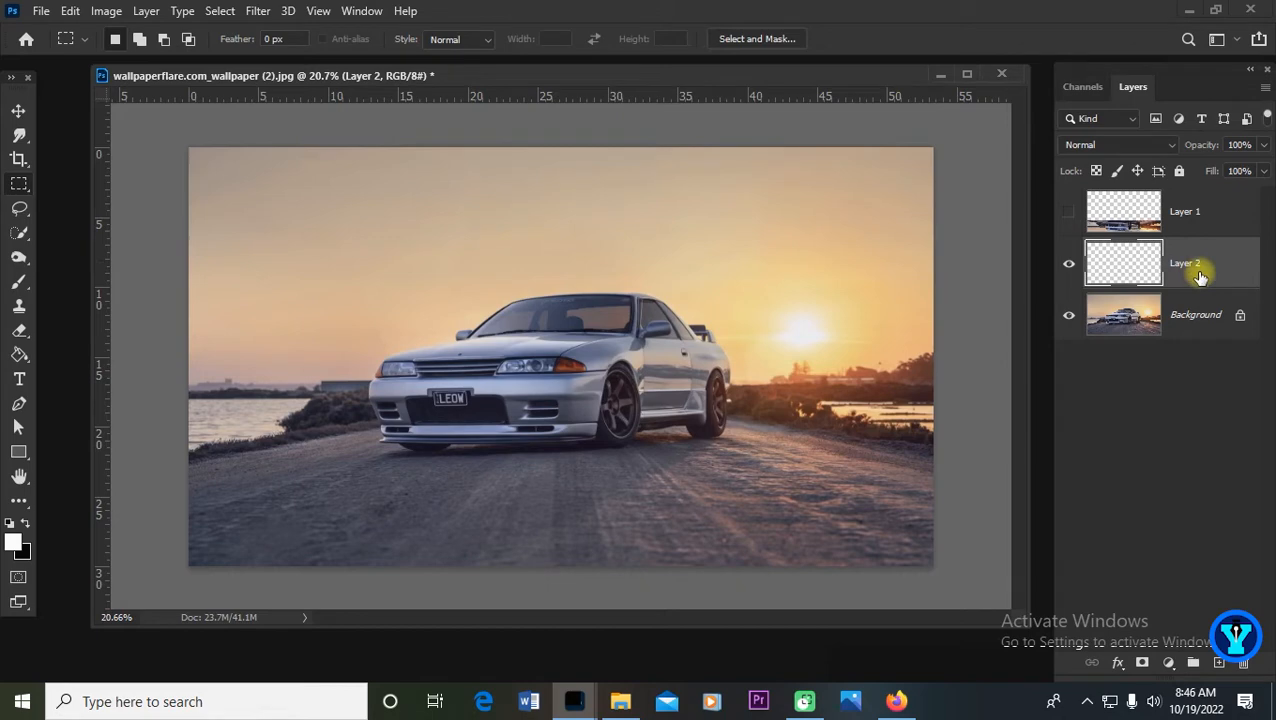
Copy the entire puddle map texture from its document and minimize that document to return to the car photo.
click(1169, 664)
mouse_move(583, 697)
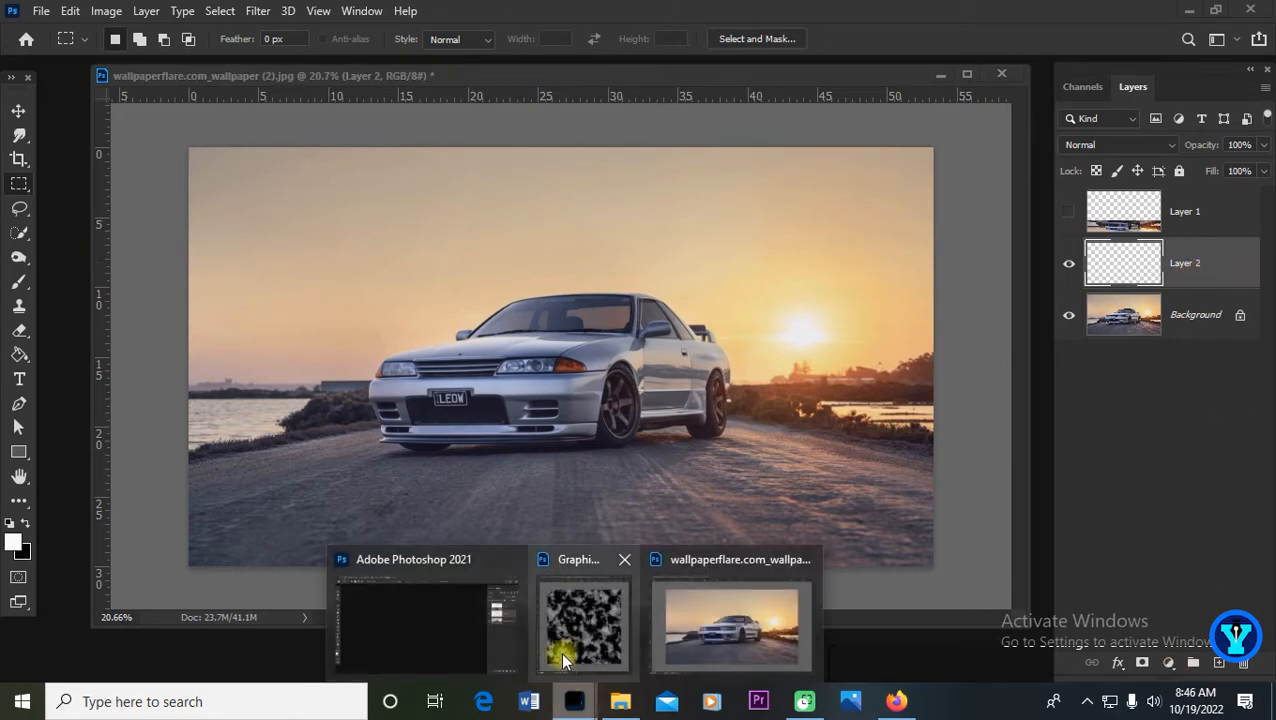
click(578, 626)
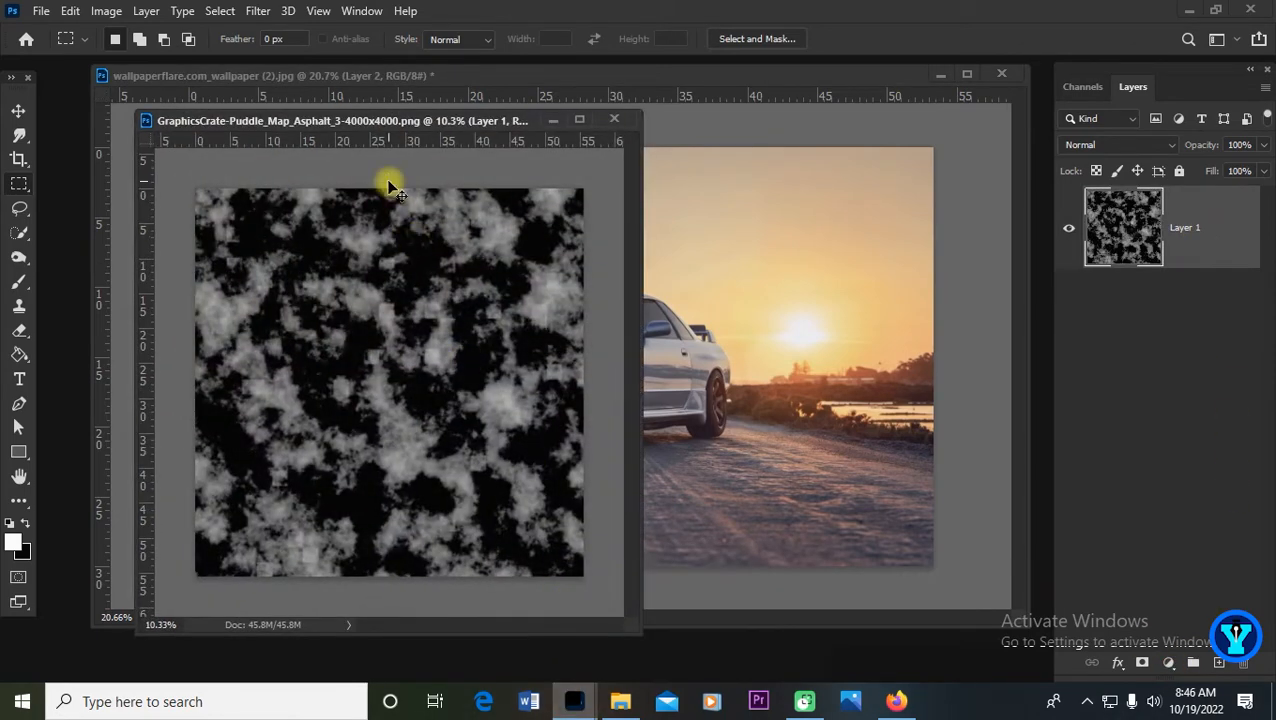
key(ctrl+a)
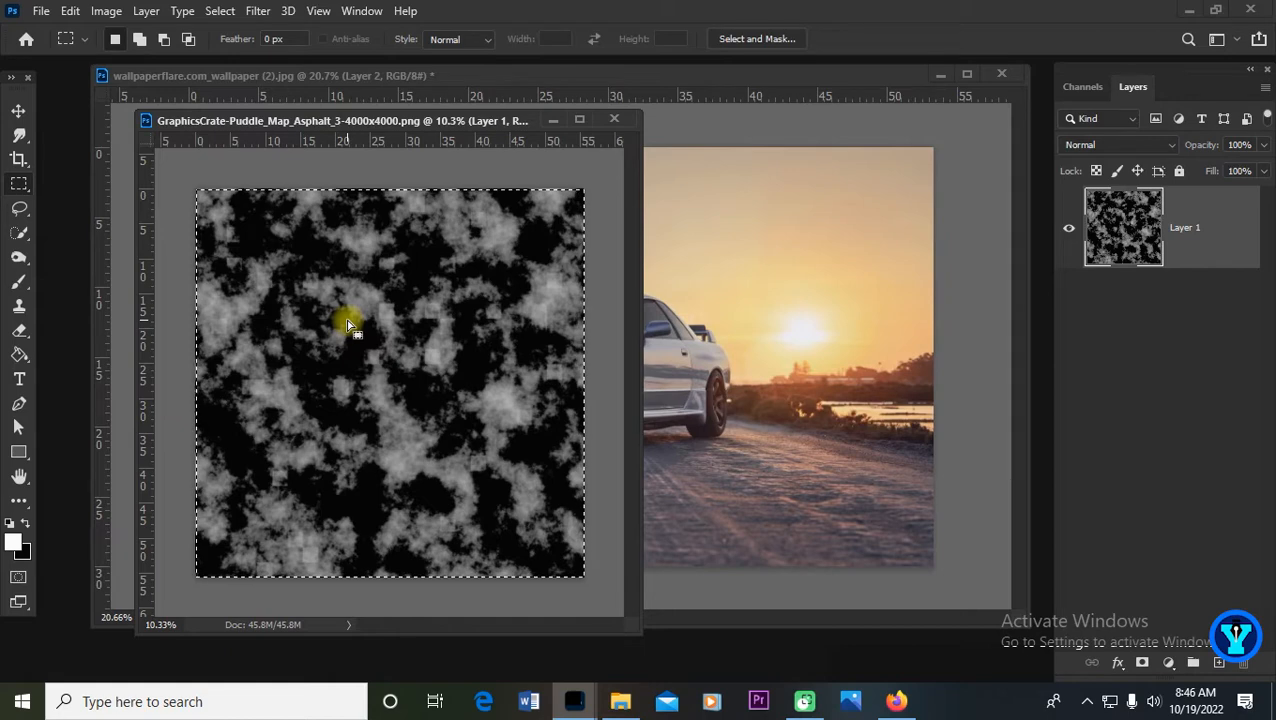
click(555, 120)
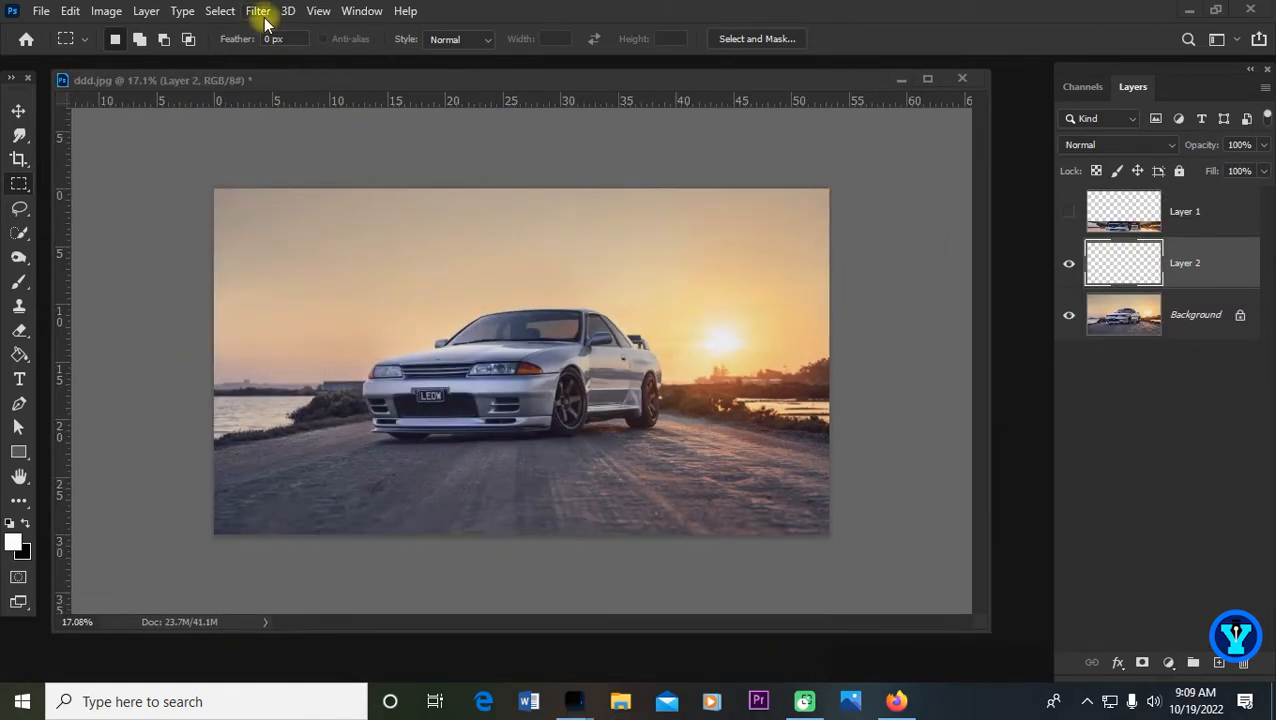
Create a four-corner perspective plane in Vanishing Point across the road, following both road edges beneath the car.
click(258, 11)
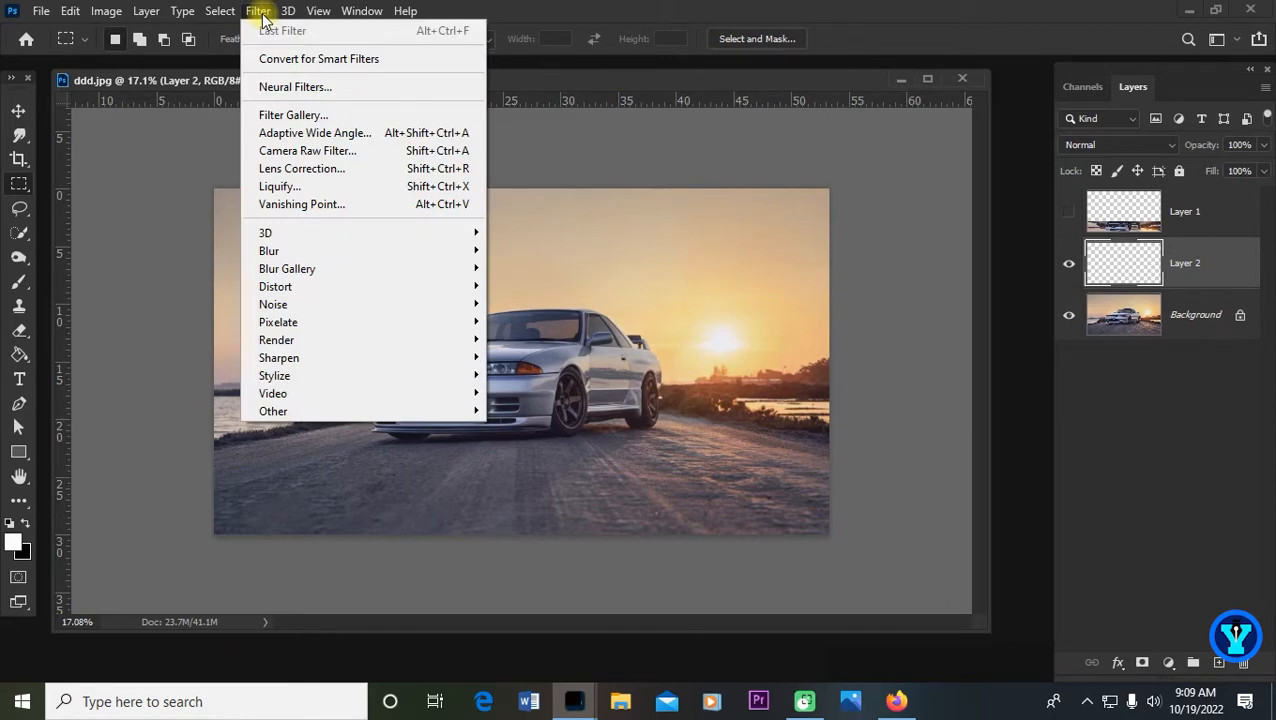
click(314, 208)
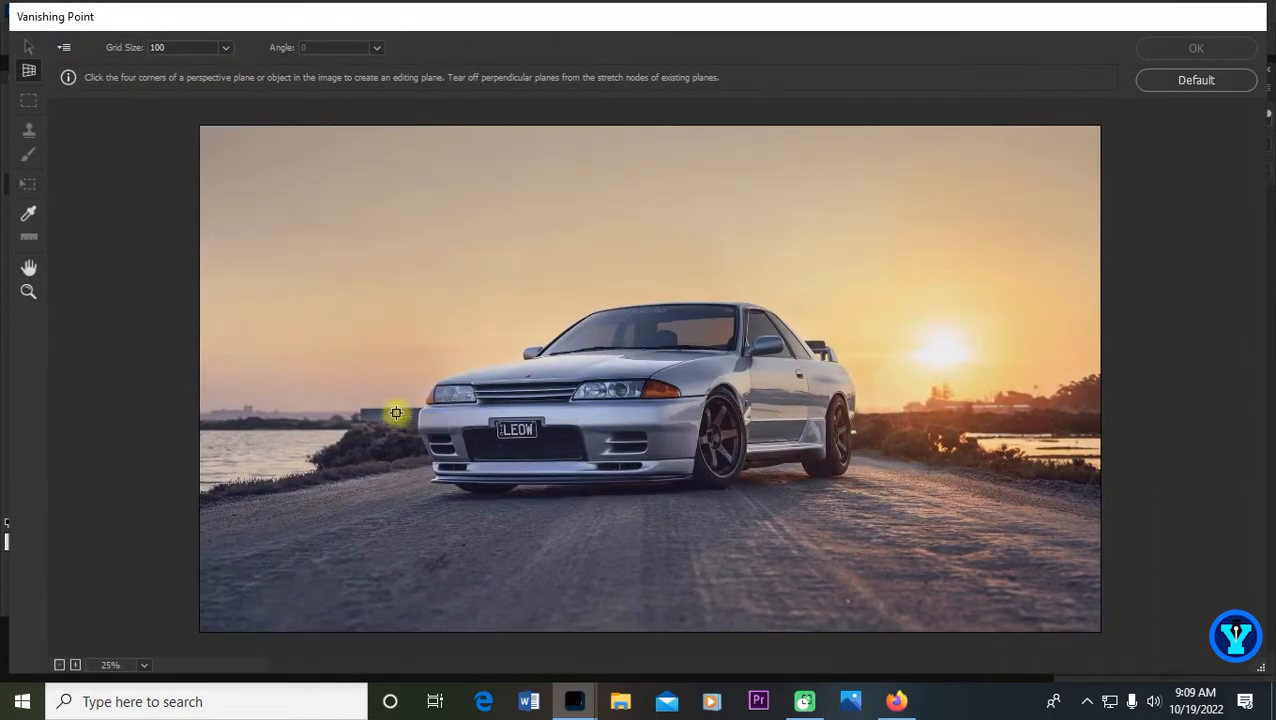
click(199, 509)
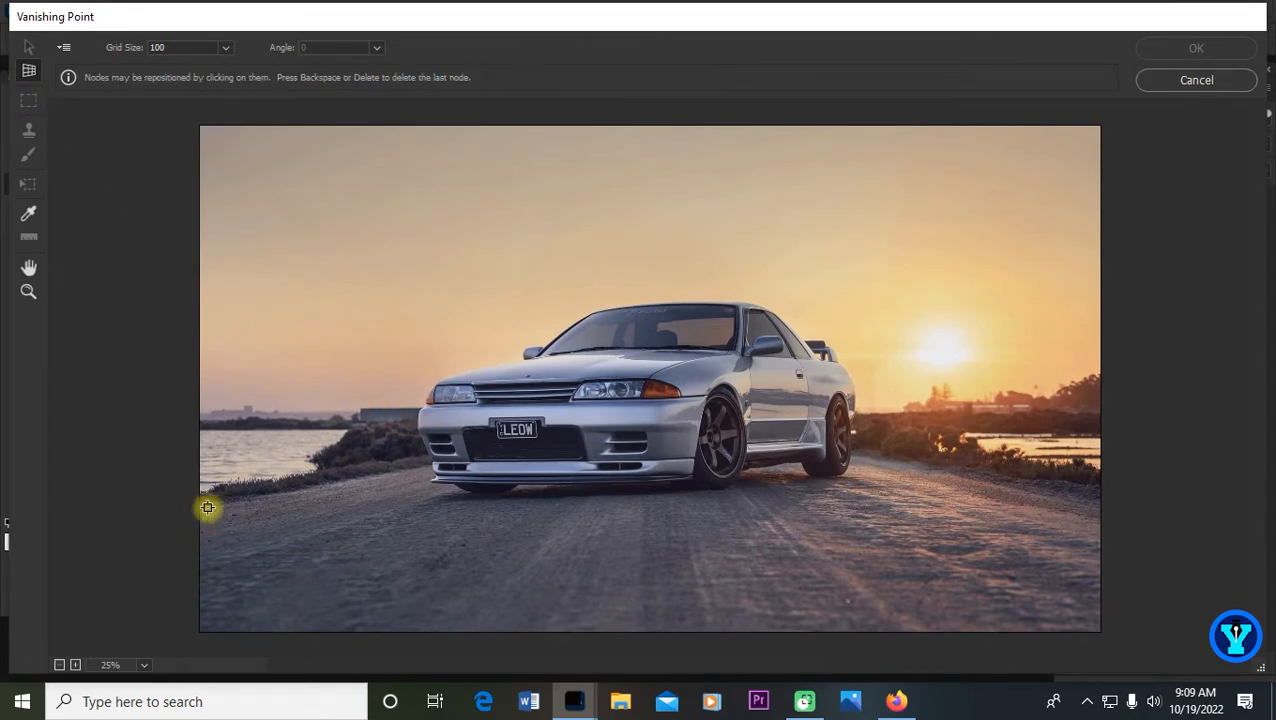
click(432, 465)
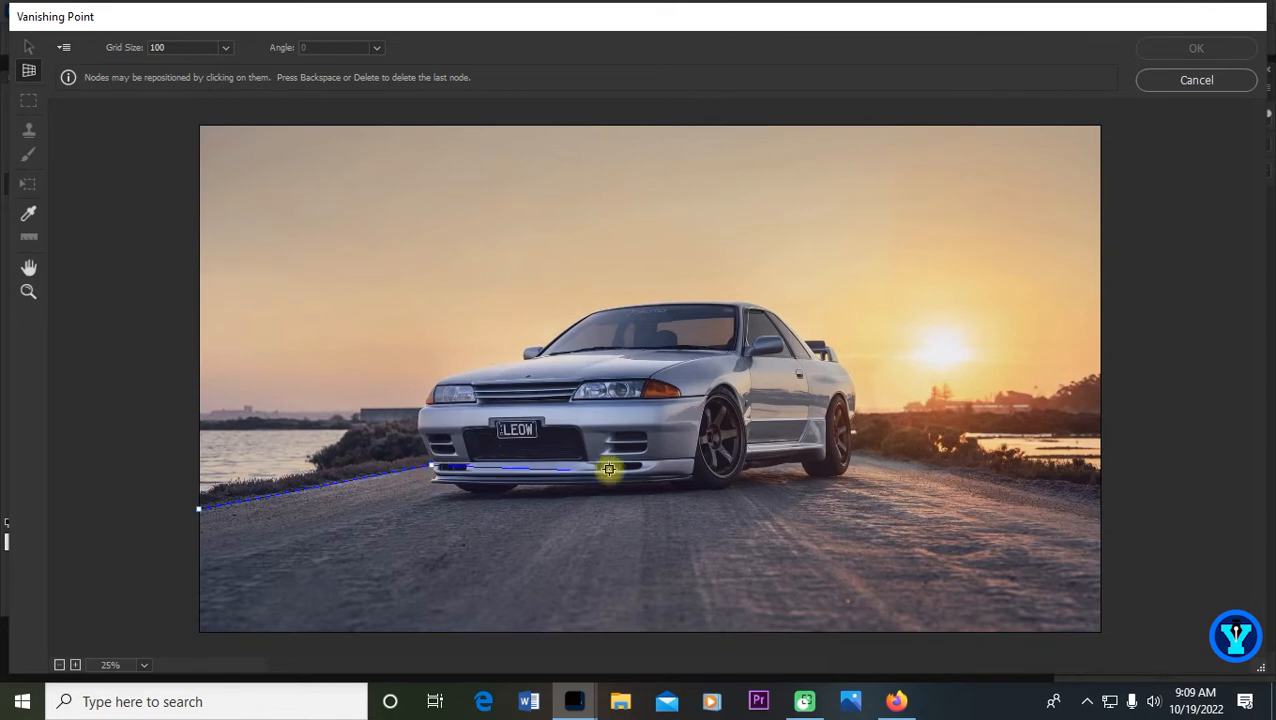
click(917, 461)
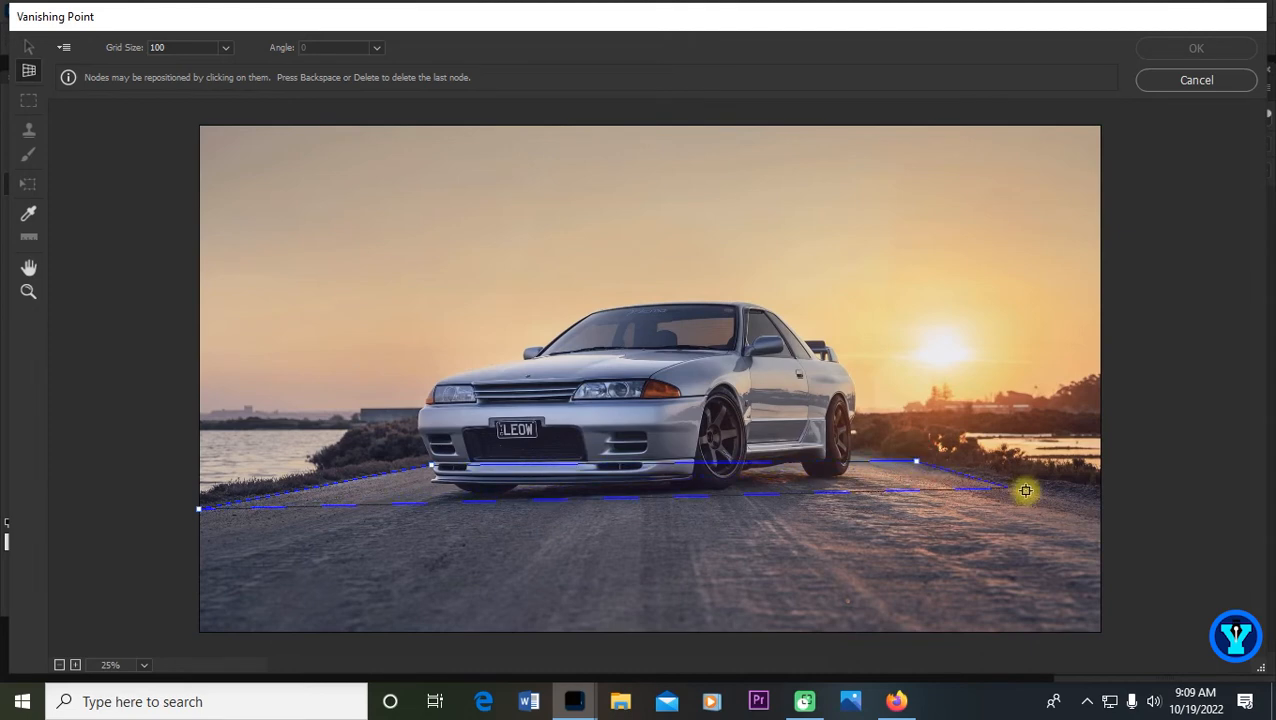
click(1124, 518)
Extend the perspective plane forward past the photo's lower edge and level its near right corner.
key(ctrl+minus)
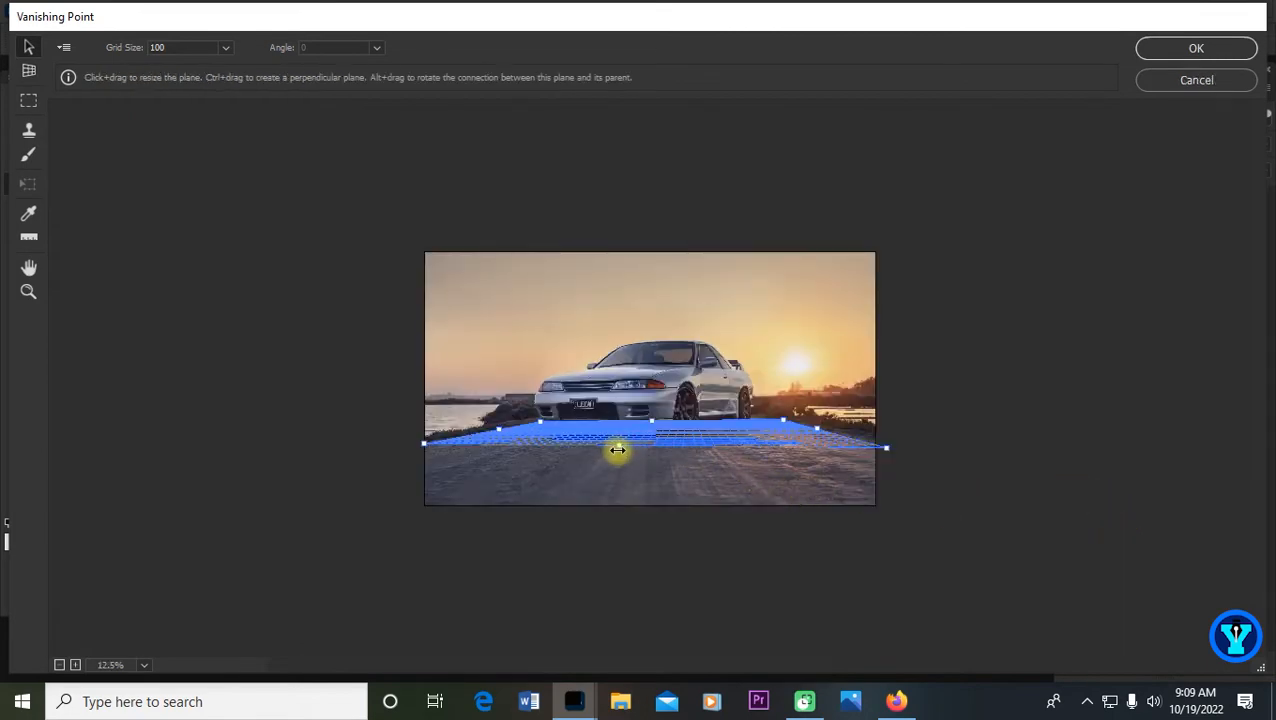
drag(619, 446, 620, 511)
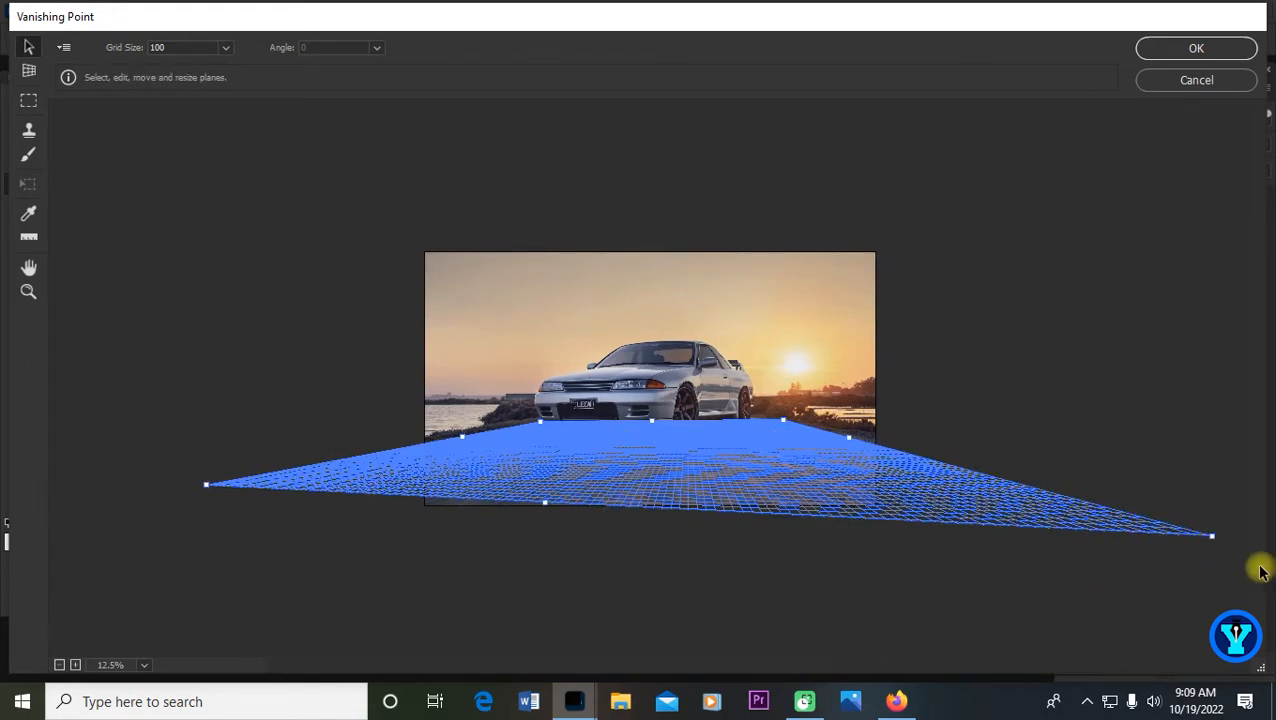
drag(1213, 540, 1200, 490)
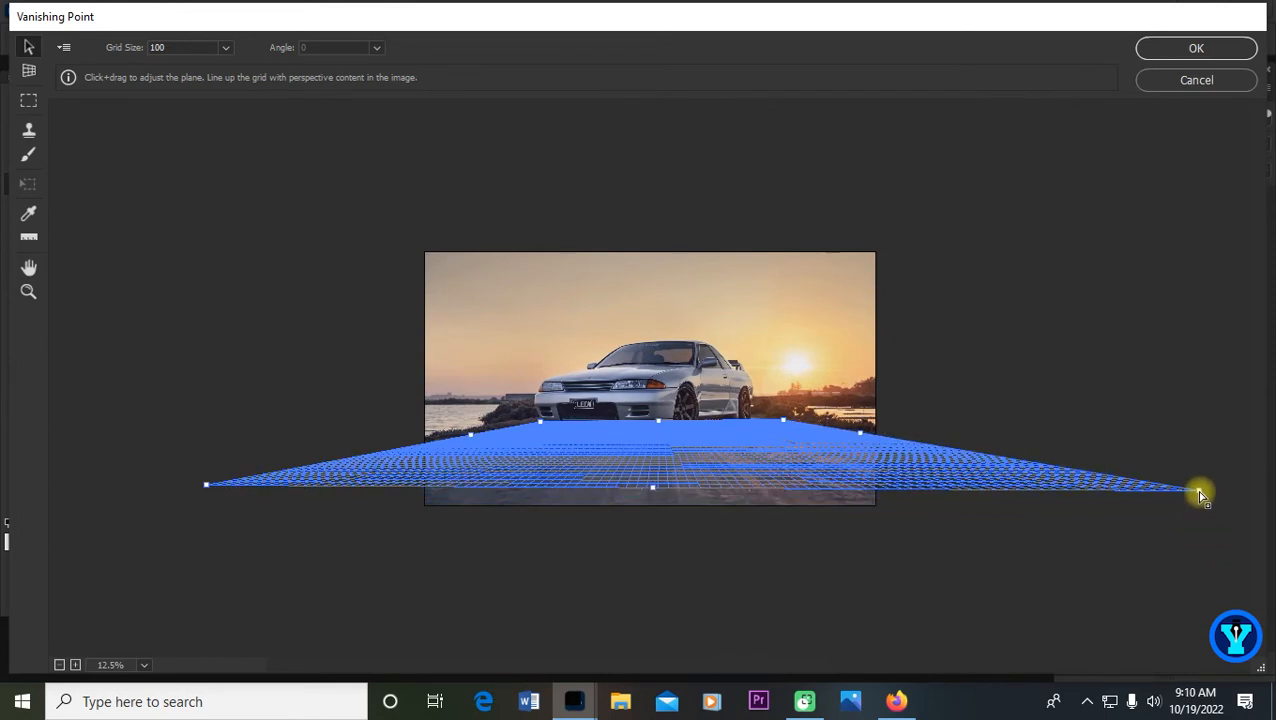
drag(654, 489, 651, 513)
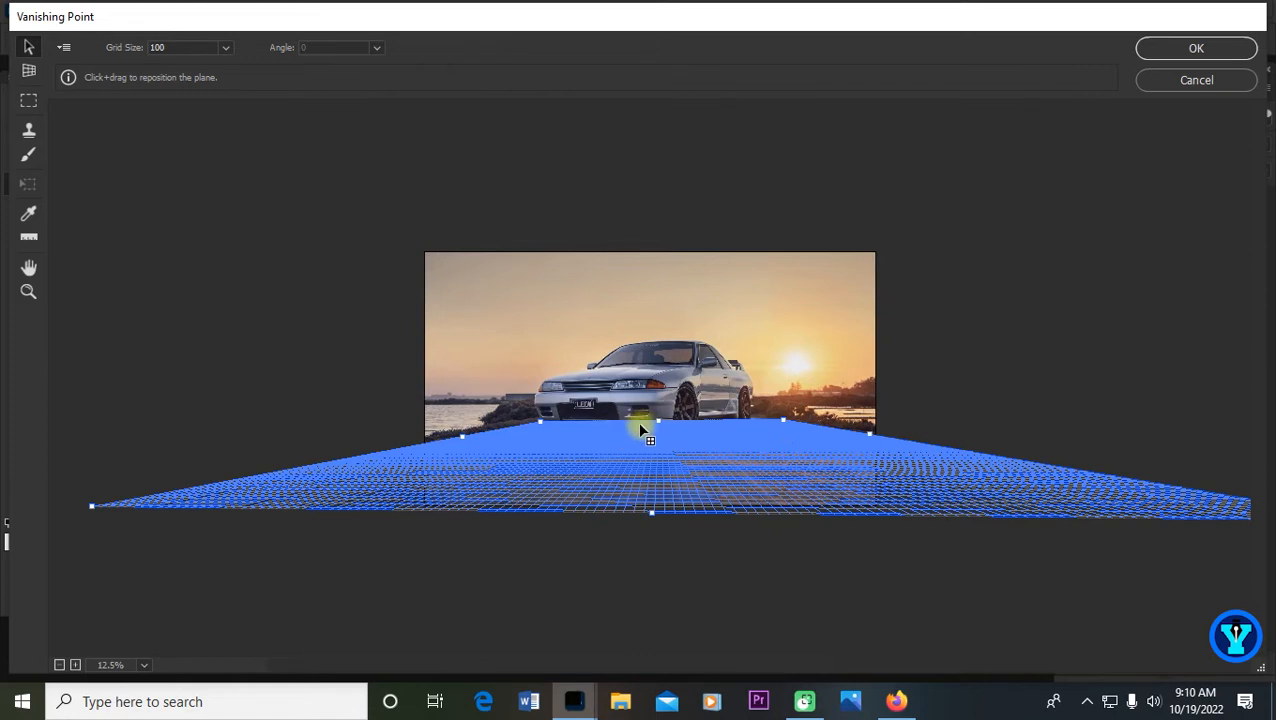
key(alt)
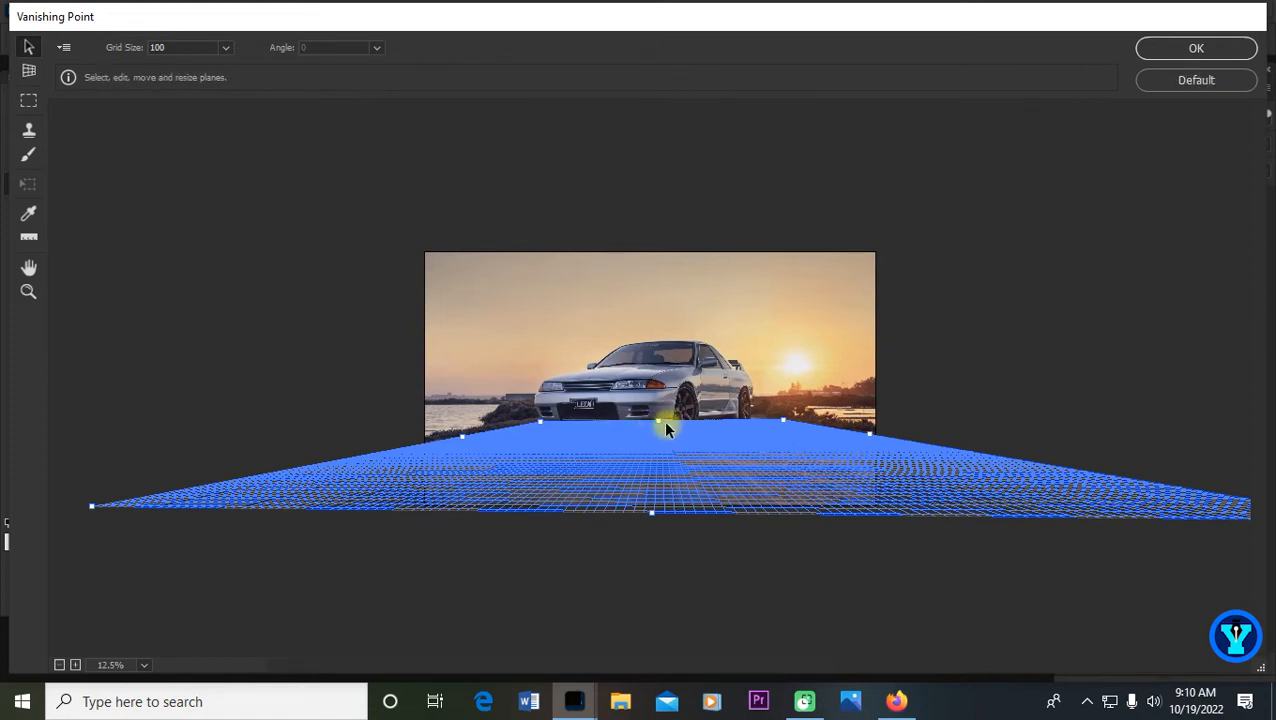
drag(666, 422, 666, 422)
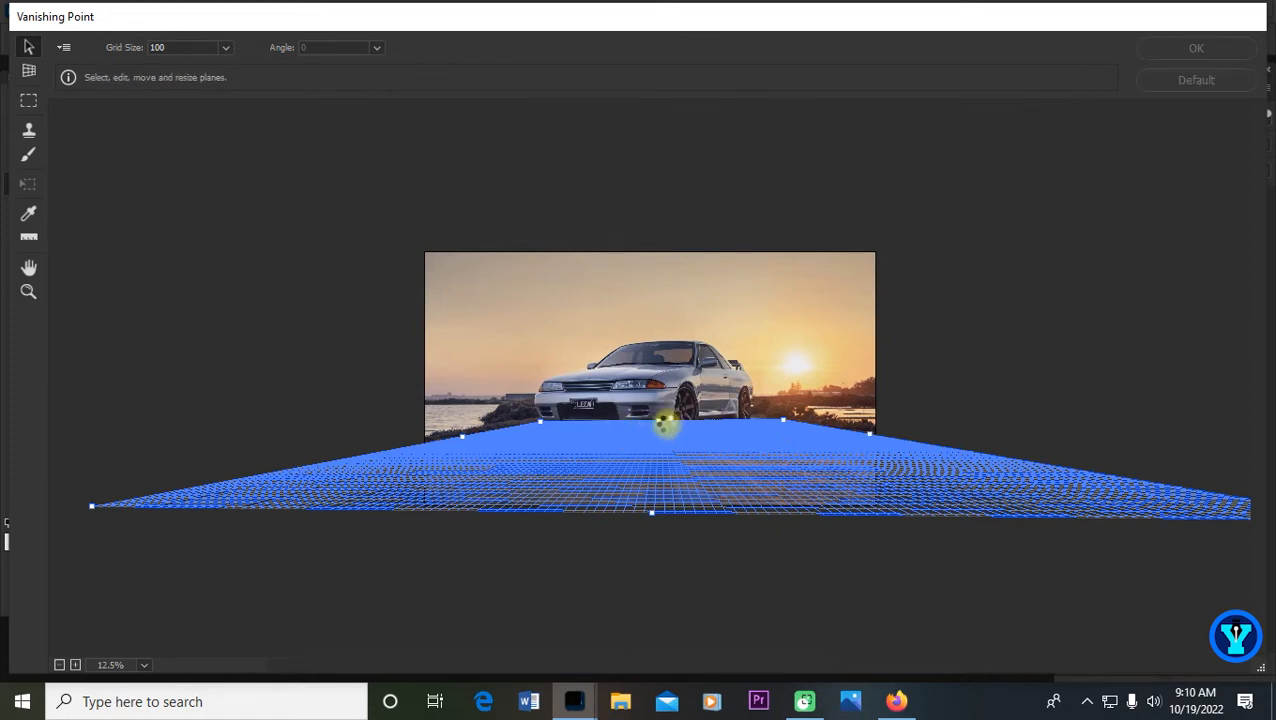
Paste the puddle map into Vanishing Point and scale it down to fit within the photo around the car.
key(ctrl+v)
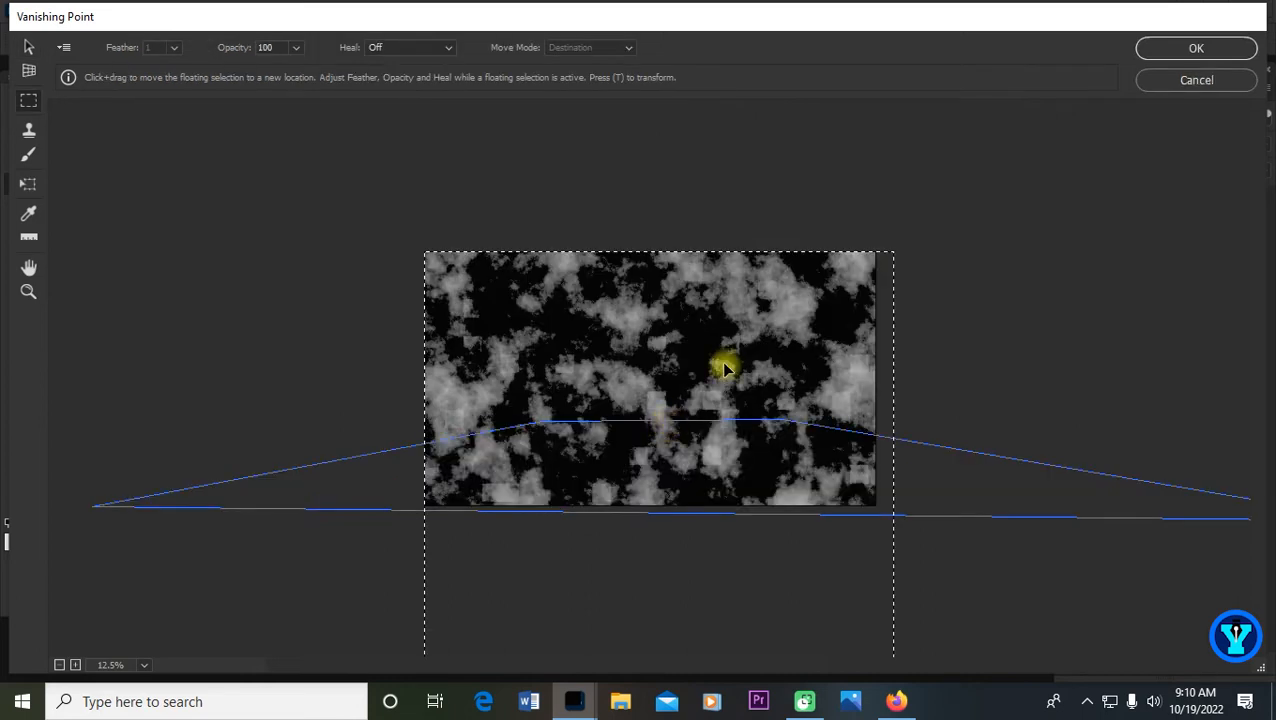
key(alt)
key(ctrl+minus)
key(t)
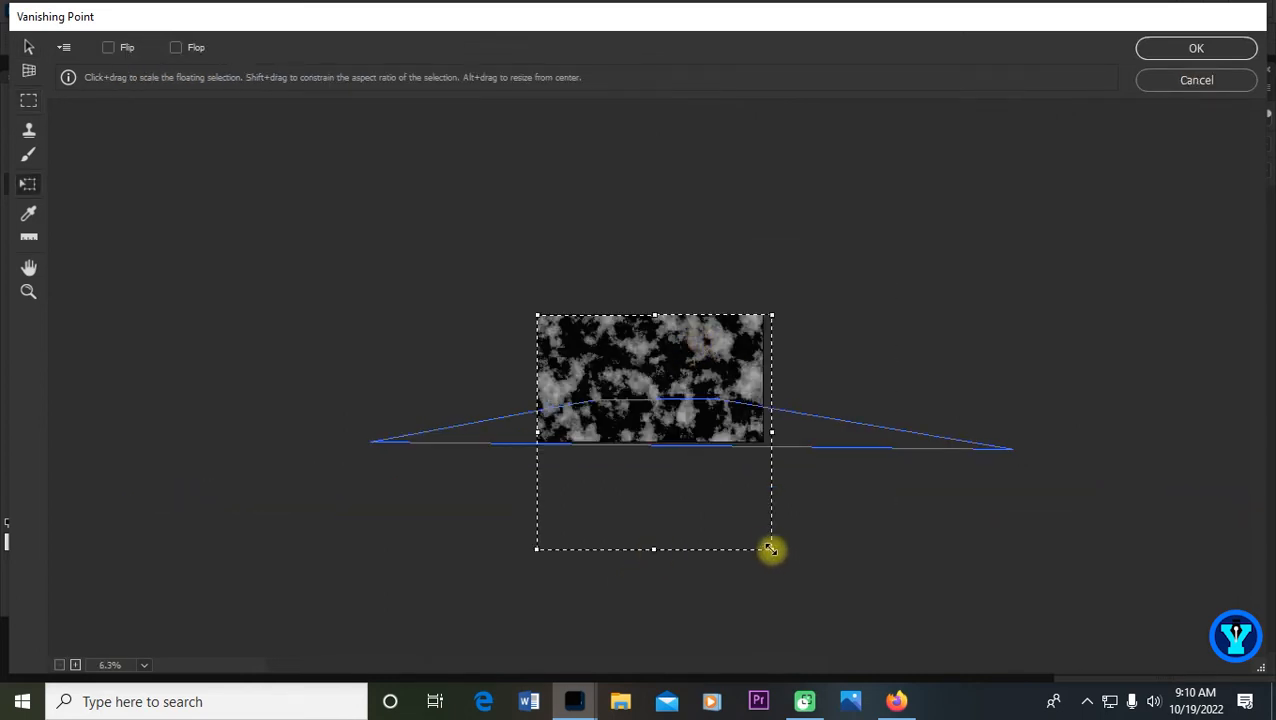
drag(770, 549, 729, 436)
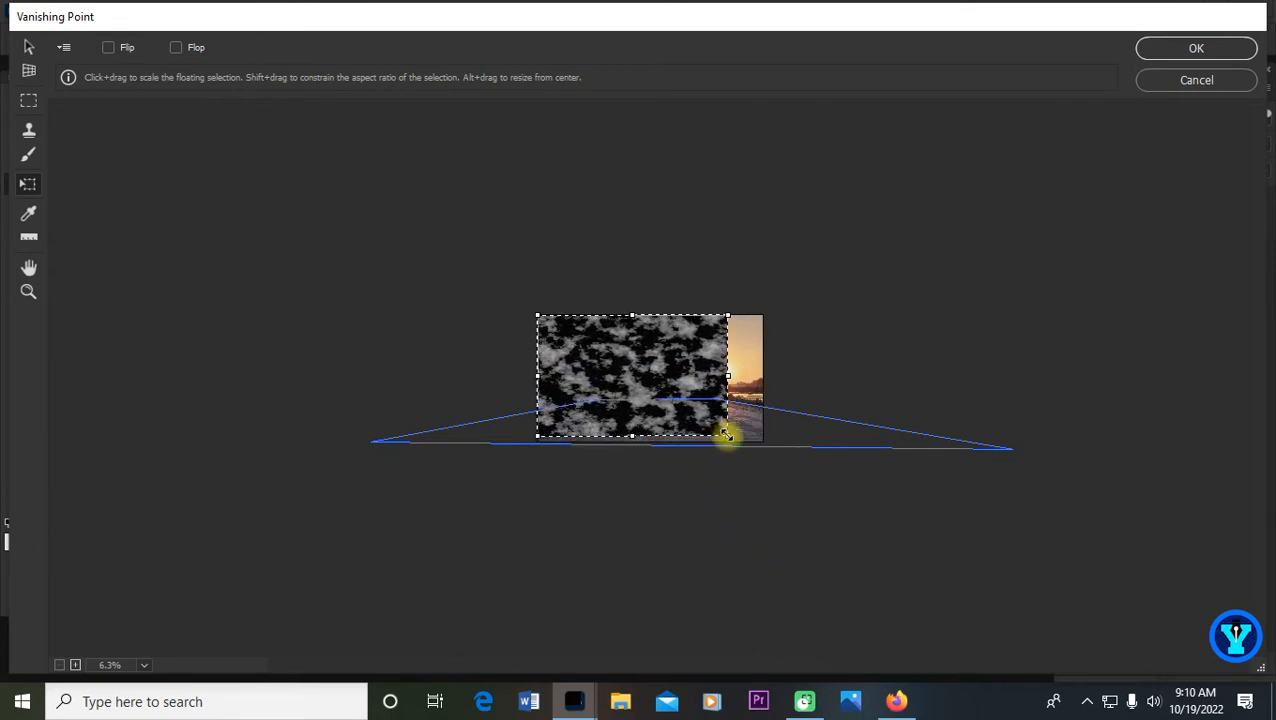
drag(537, 314, 580, 358)
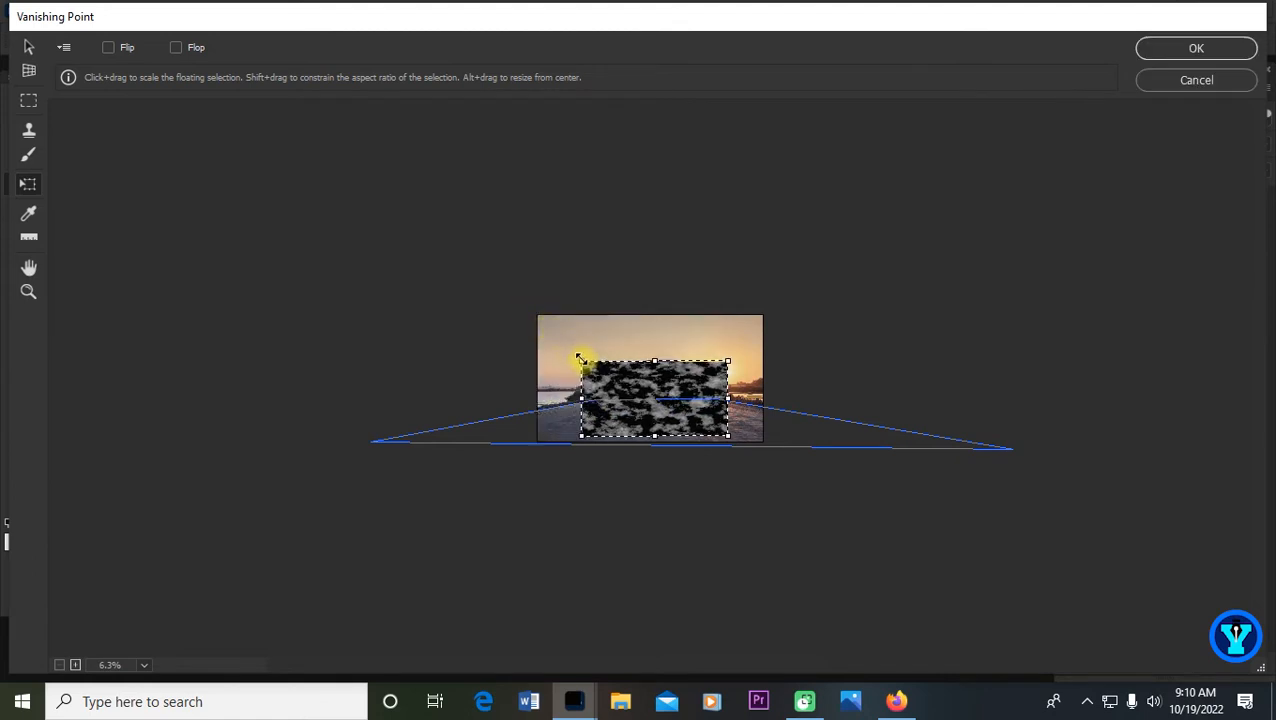
Fit the floating puddle map into the perspective plane so it covers the road beneath the car, and apply Vanishing Point.
drag(684, 422, 691, 434)
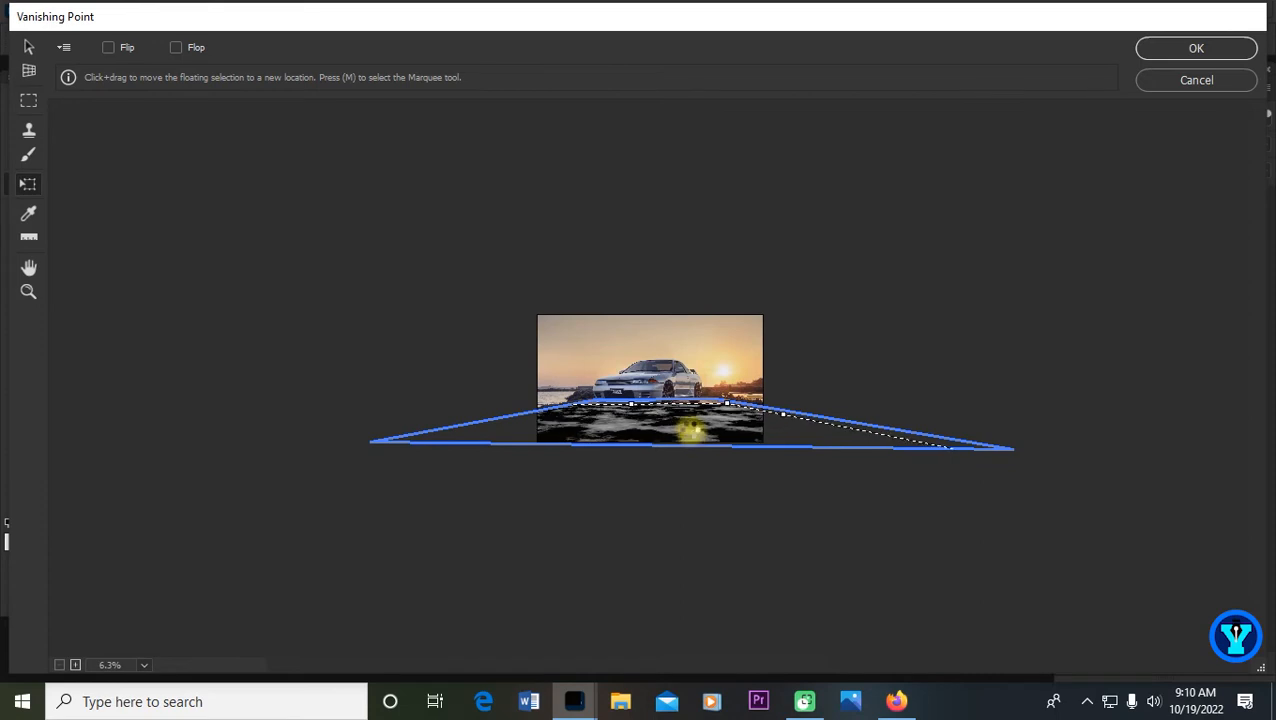
scroll(690, 432, up, 3)
scroll(690, 430, down, 1)
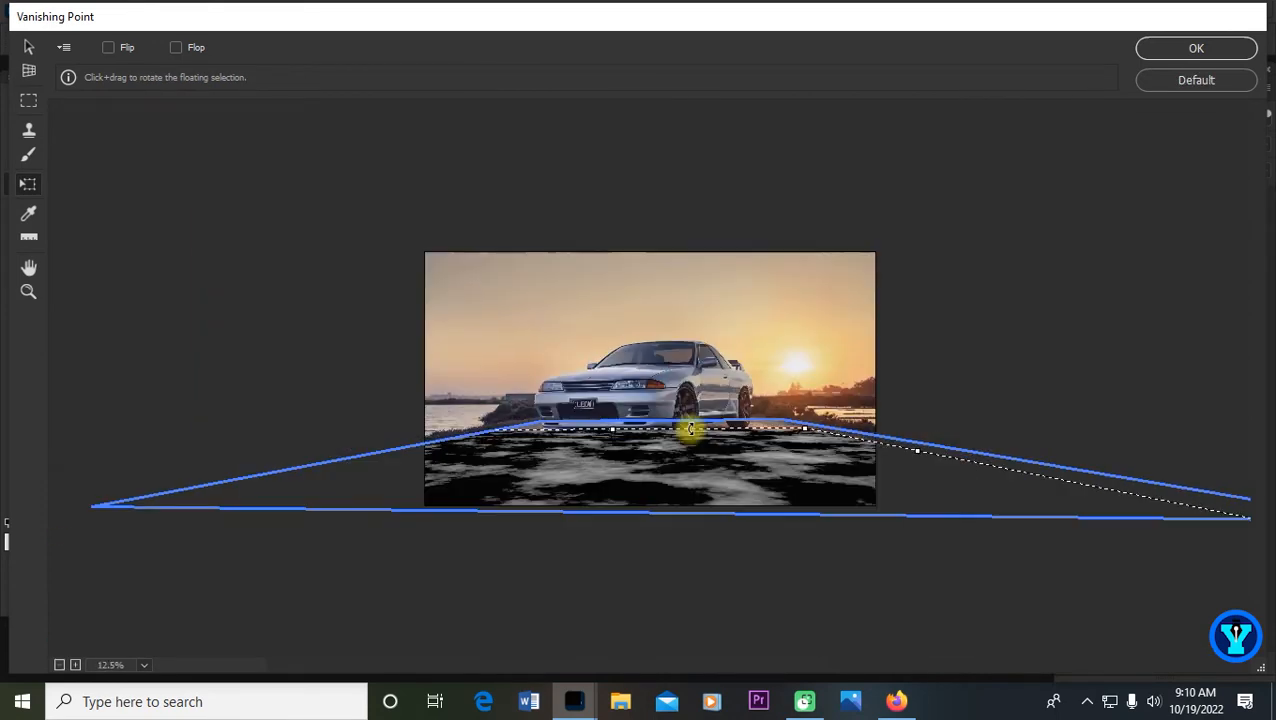
drag(720, 447, 768, 444)
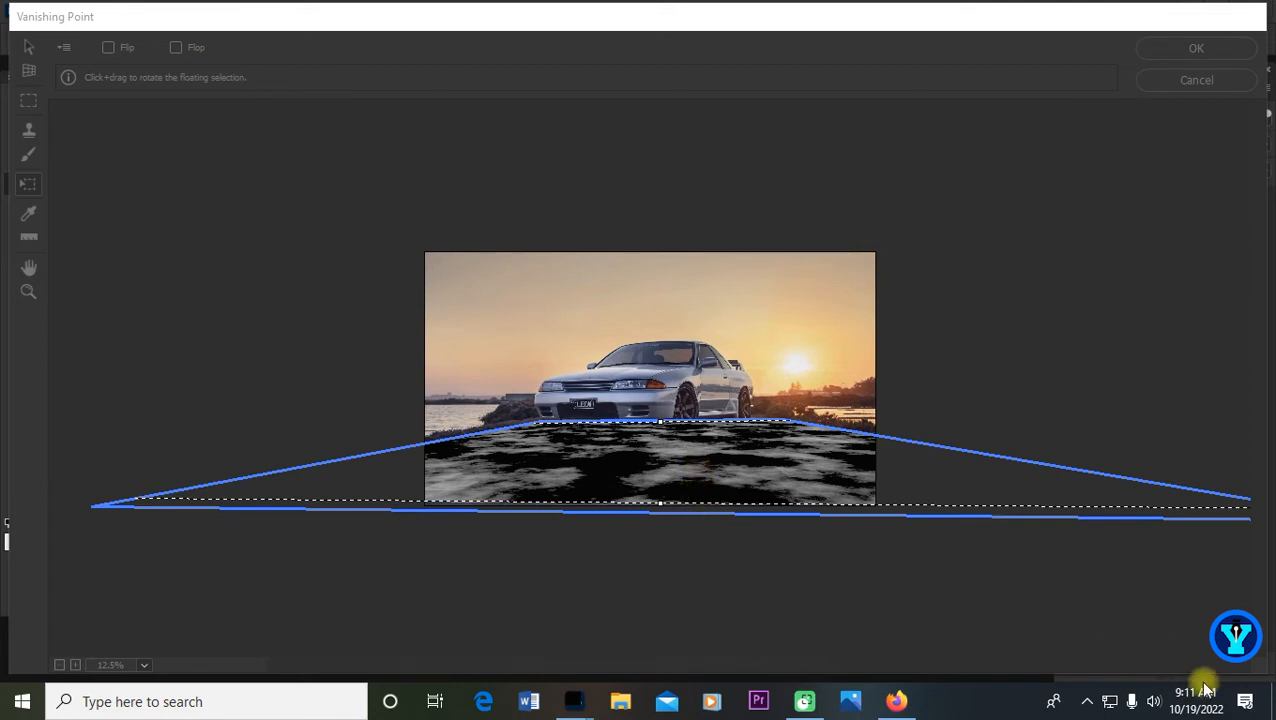
click(628, 402)
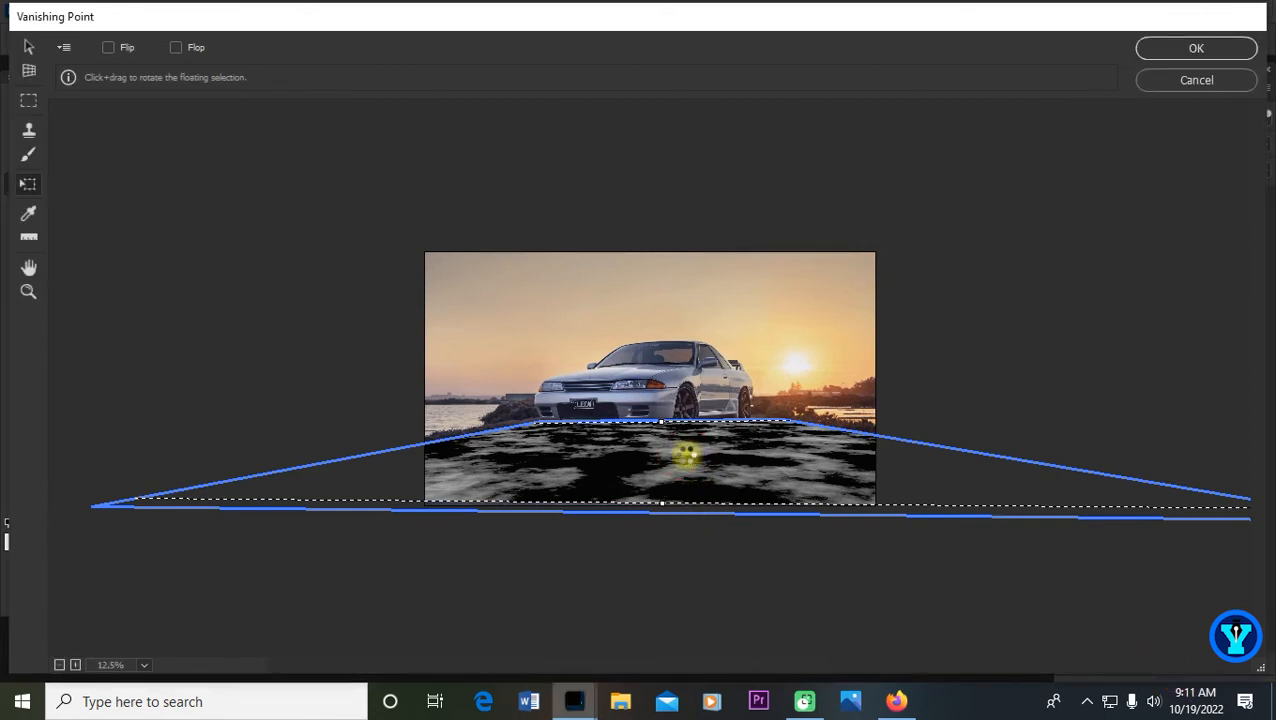
click(1188, 50)
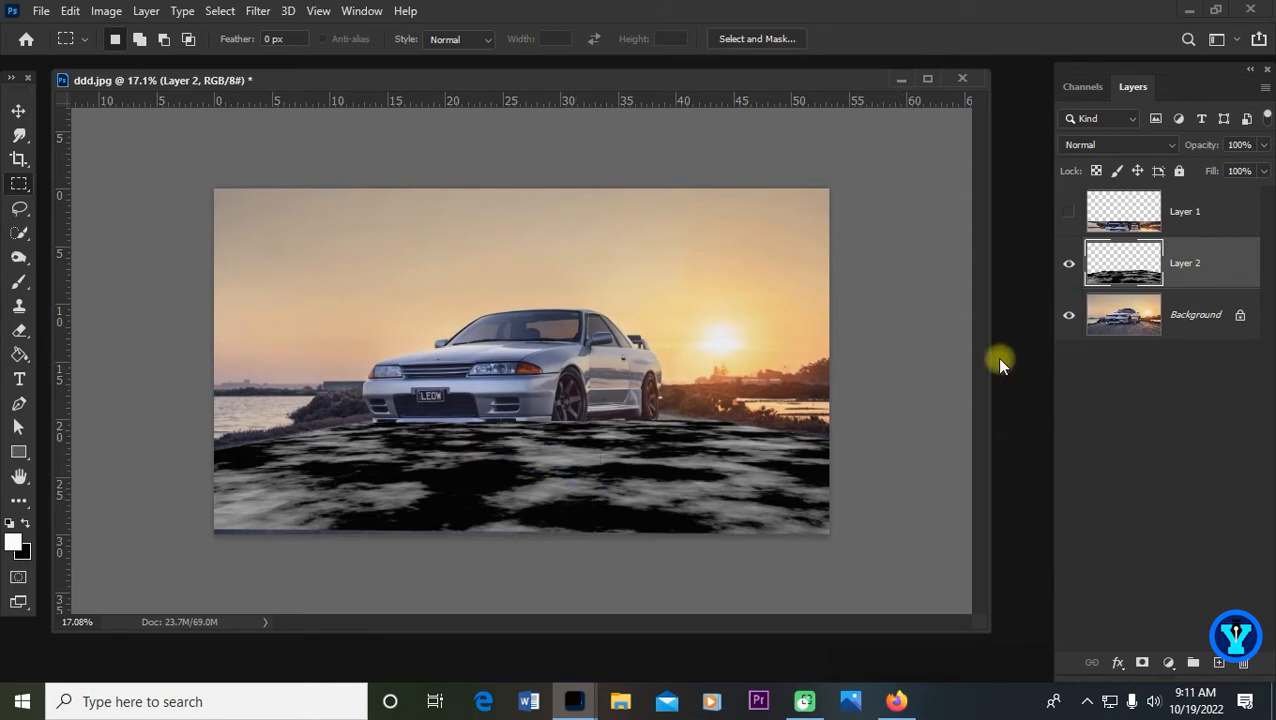
Hide the Background layer and boost the puddle map's contrast with Levels, setting the white input level to 129.
click(1070, 317)
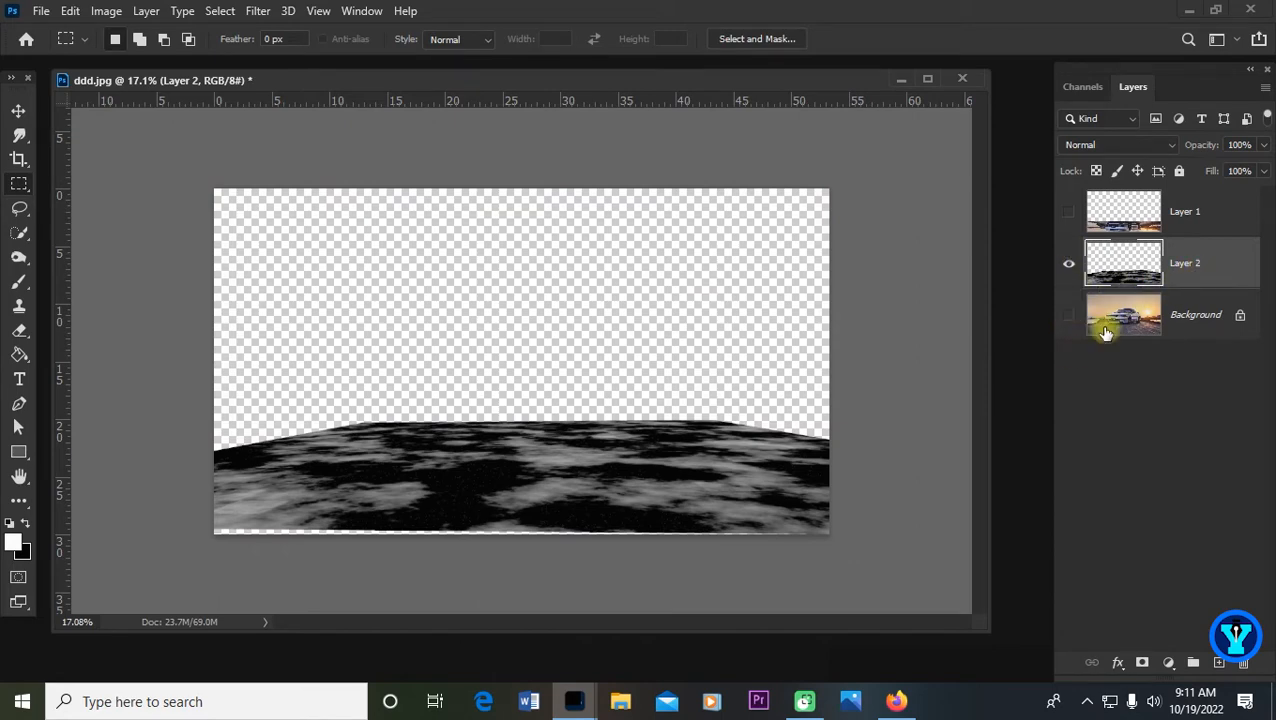
key(ctrl+l)
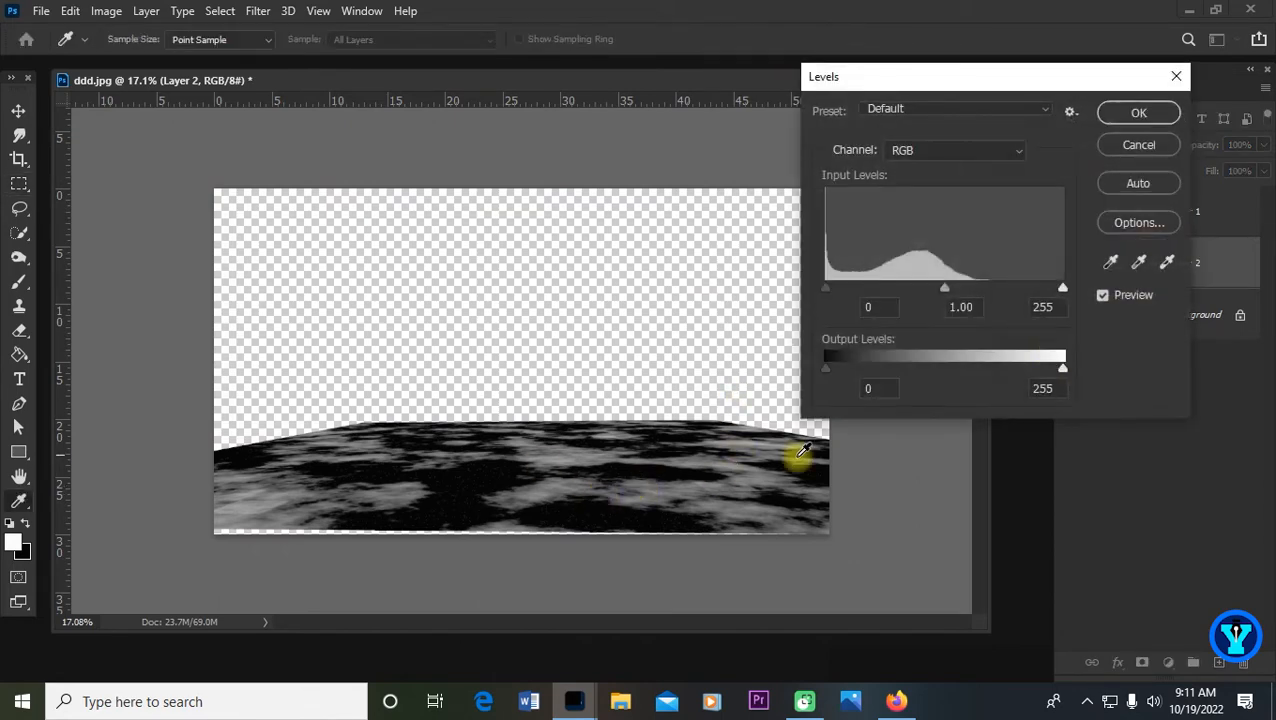
drag(1062, 290, 946, 300)
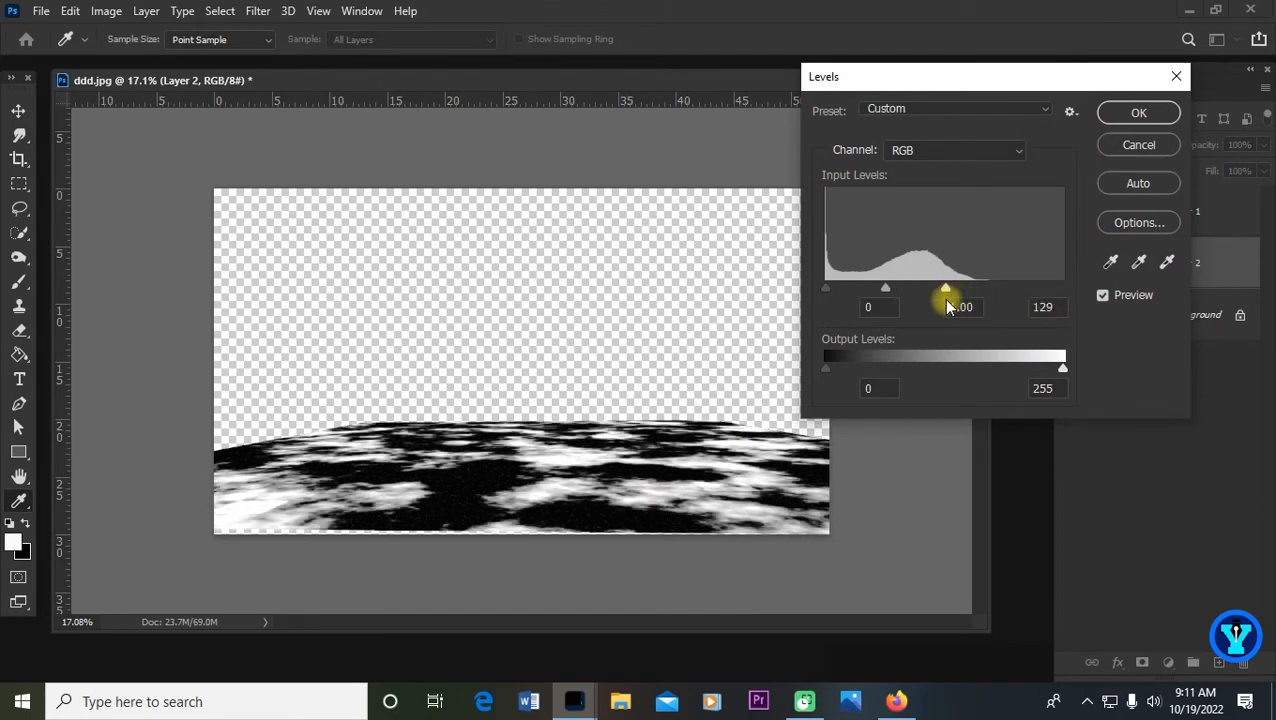
click(1139, 112)
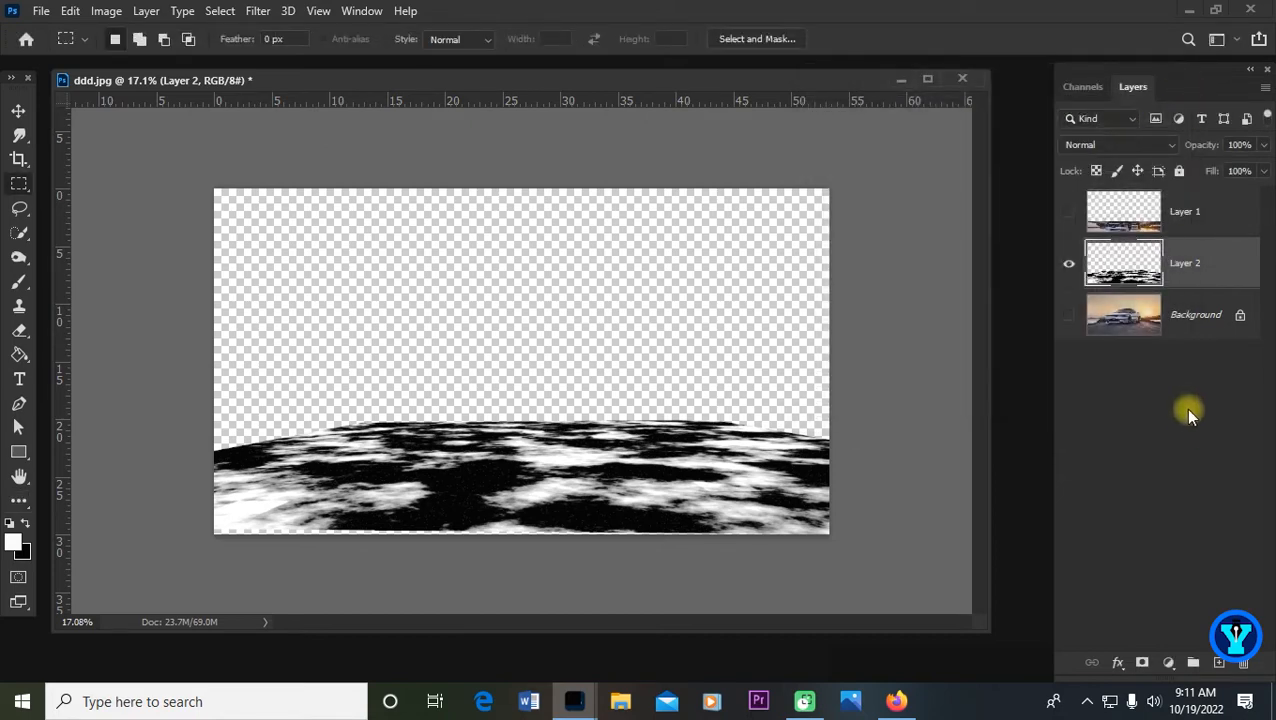
Load the Blue channel's bright areas as a selection and turn it into a layer mask on Layer 2.
click(1082, 87)
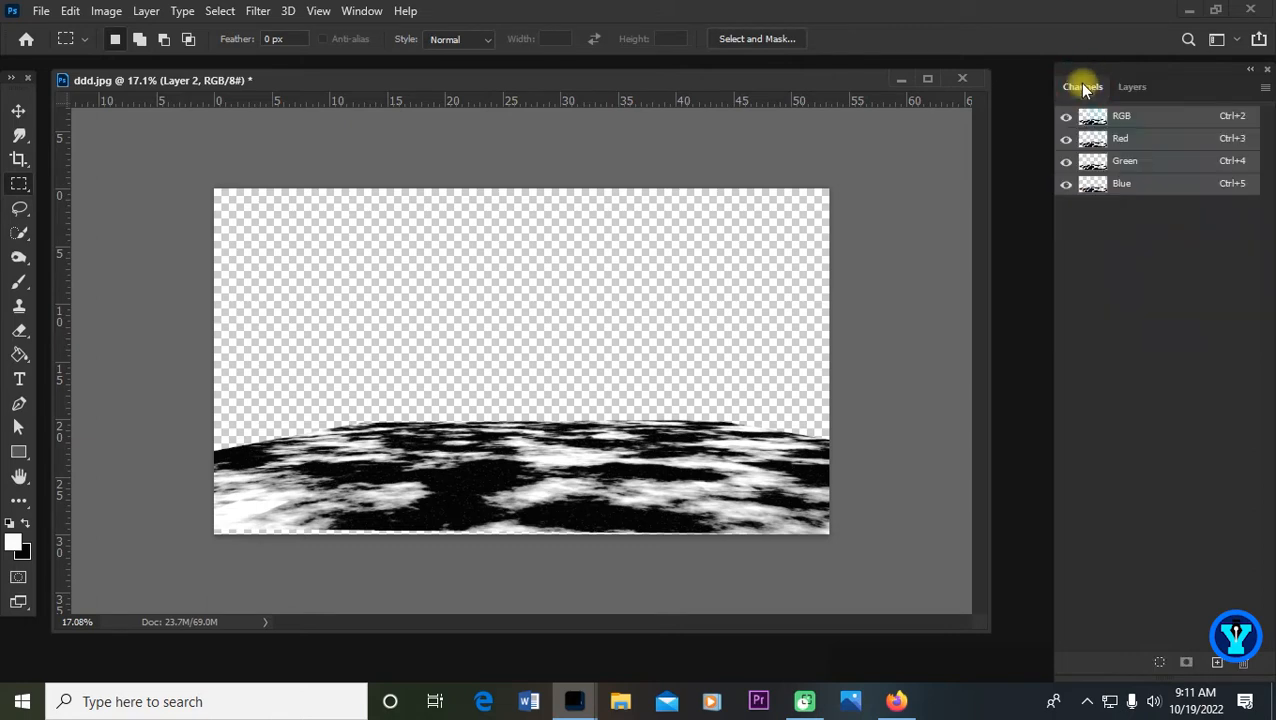
ctrl+click(1095, 190)
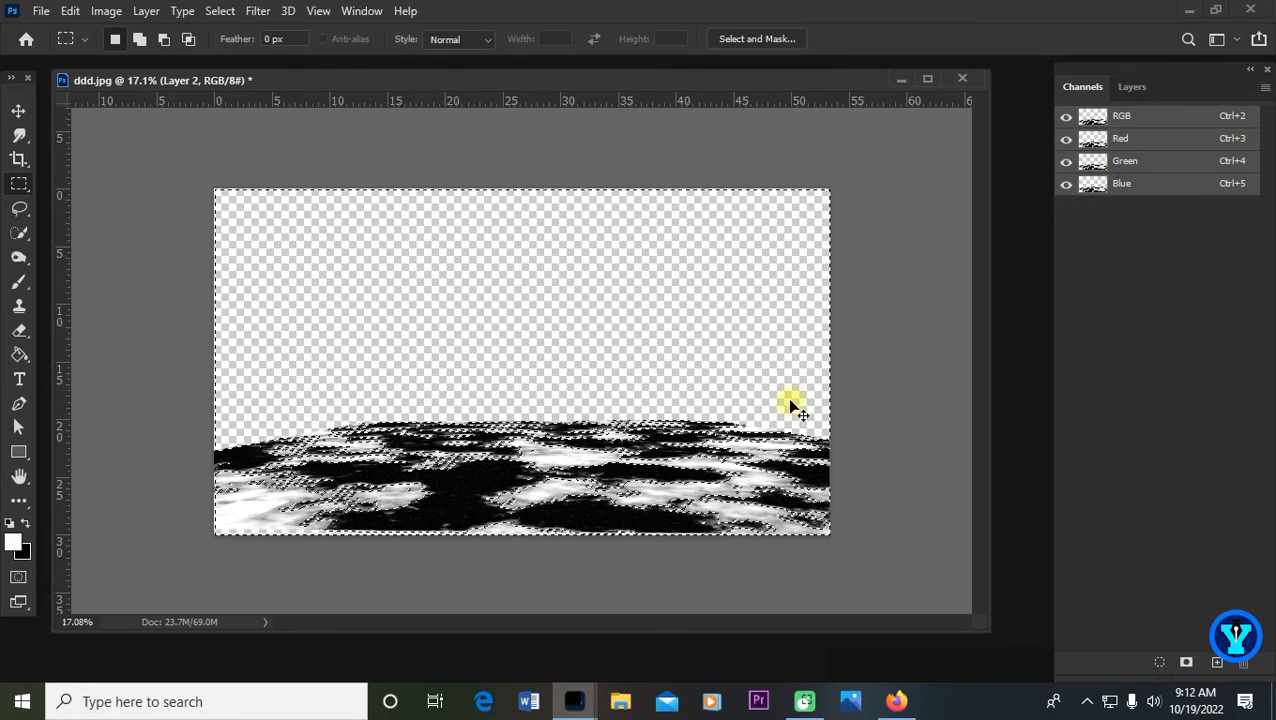
click(1131, 87)
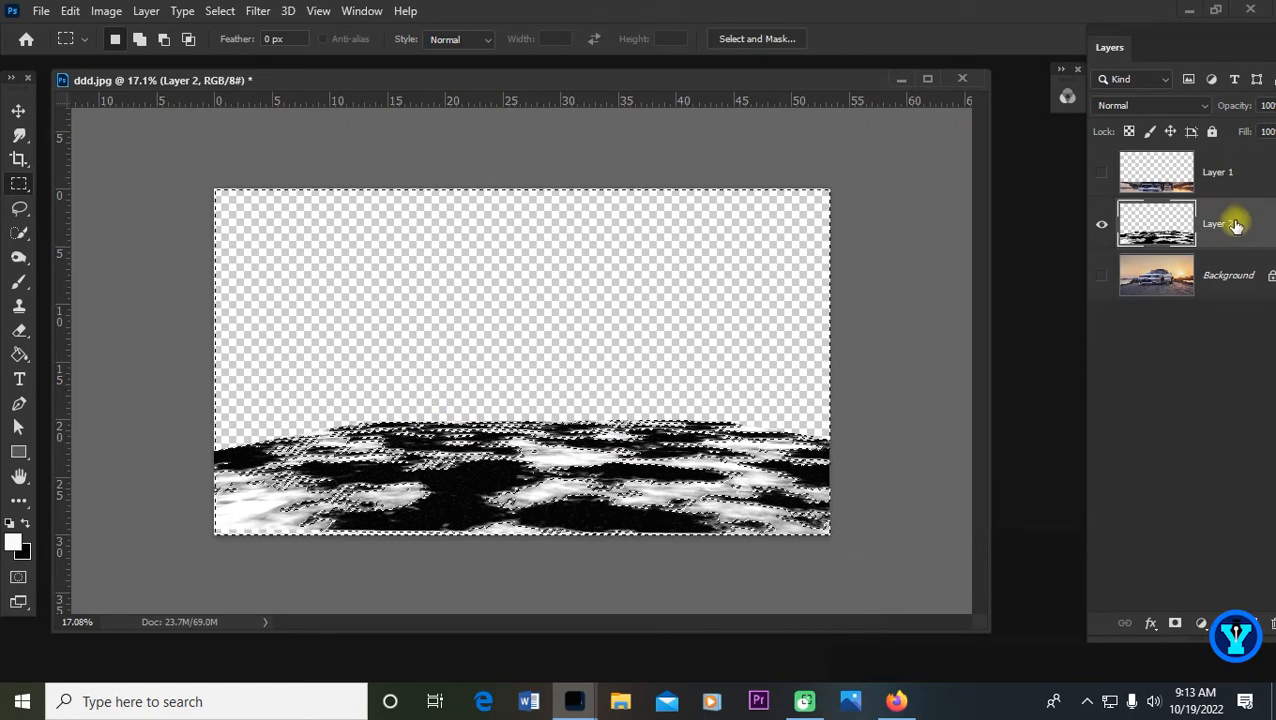
click(1177, 624)
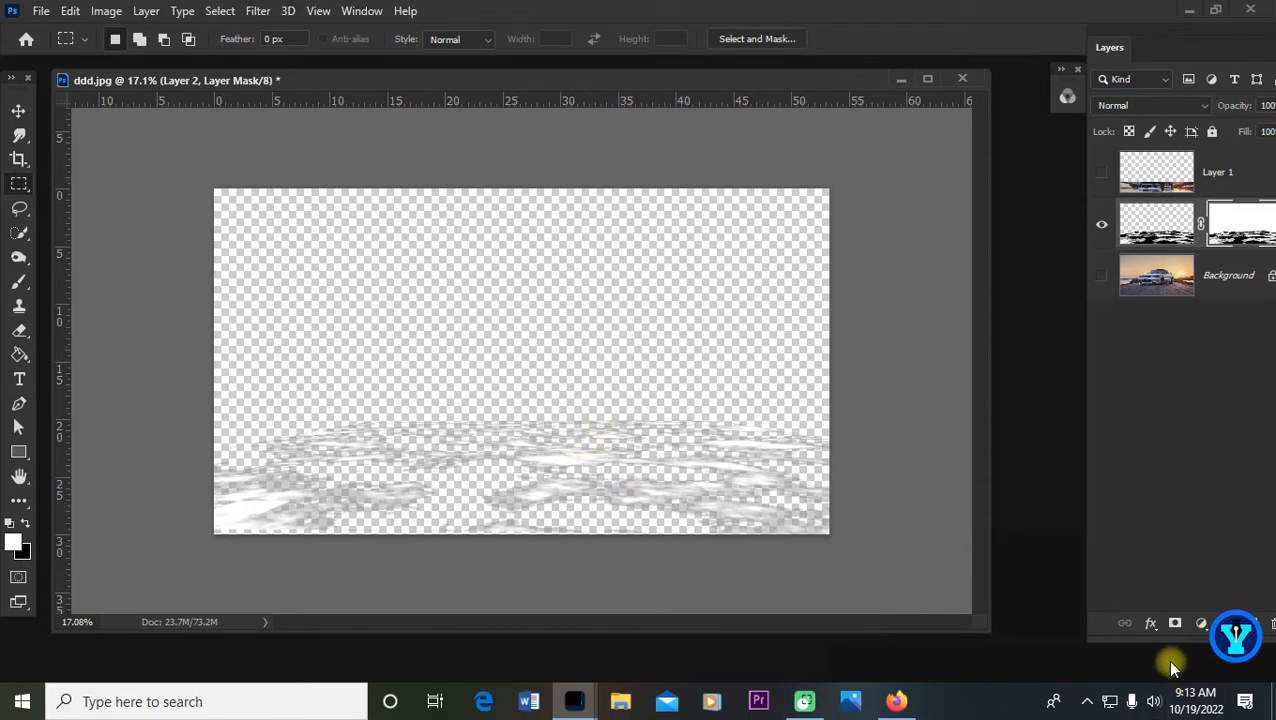
Show Layer 1 and the Background again and clip the mirrored reflection in Layer 1 to the masked puddle layer.
click(1102, 175)
click(1102, 276)
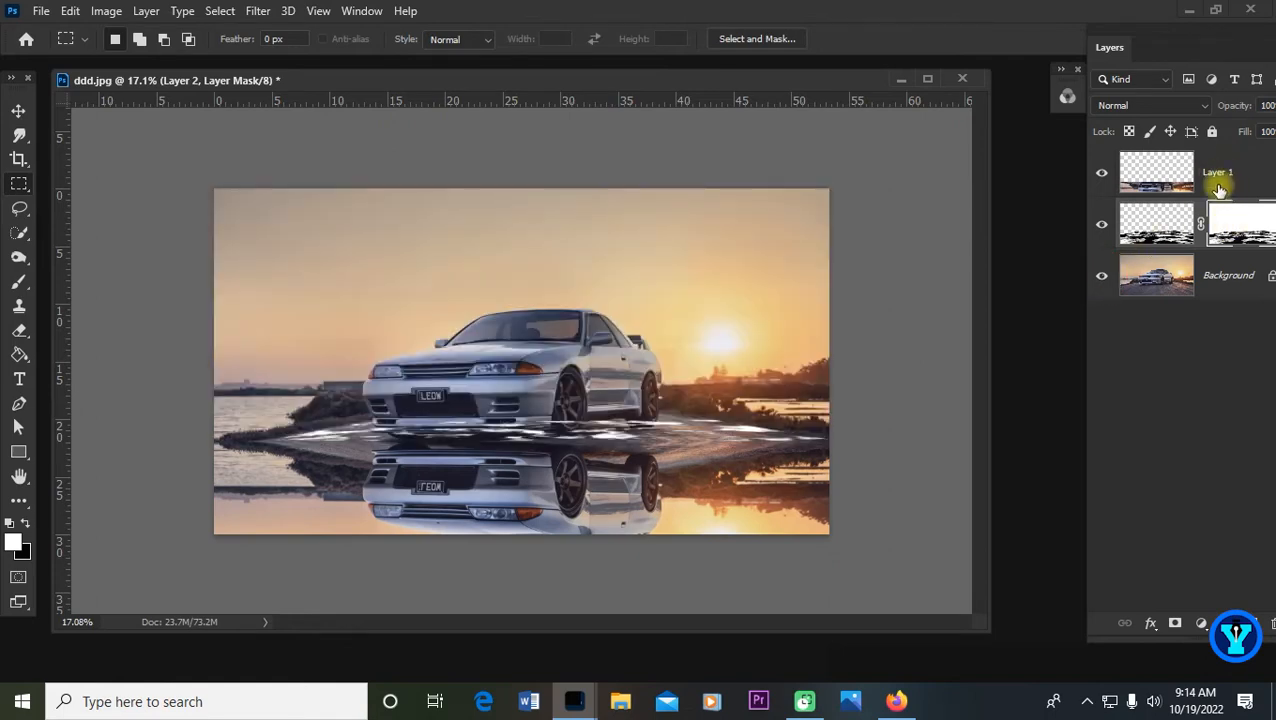
click(1143, 184)
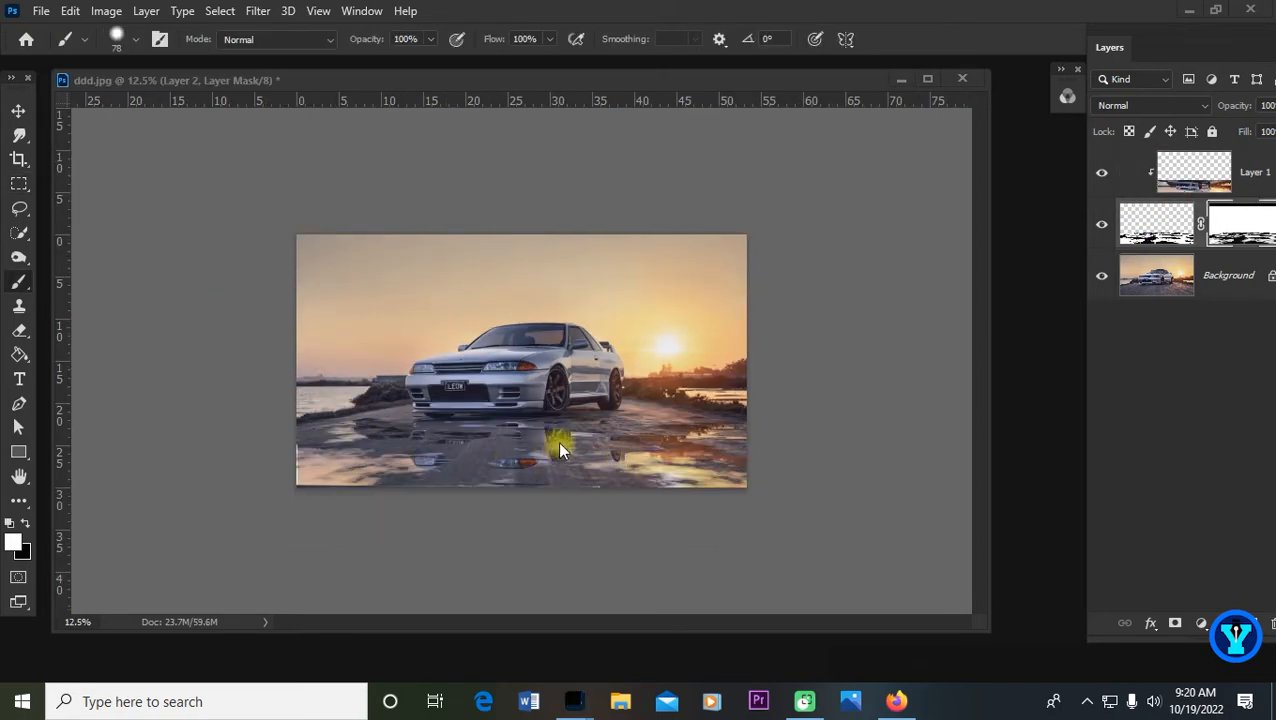
Brighten the Layer 2 mask with Curves, raising the midpoint to input 104 and output 158.
scroll(558, 444, up, 2)
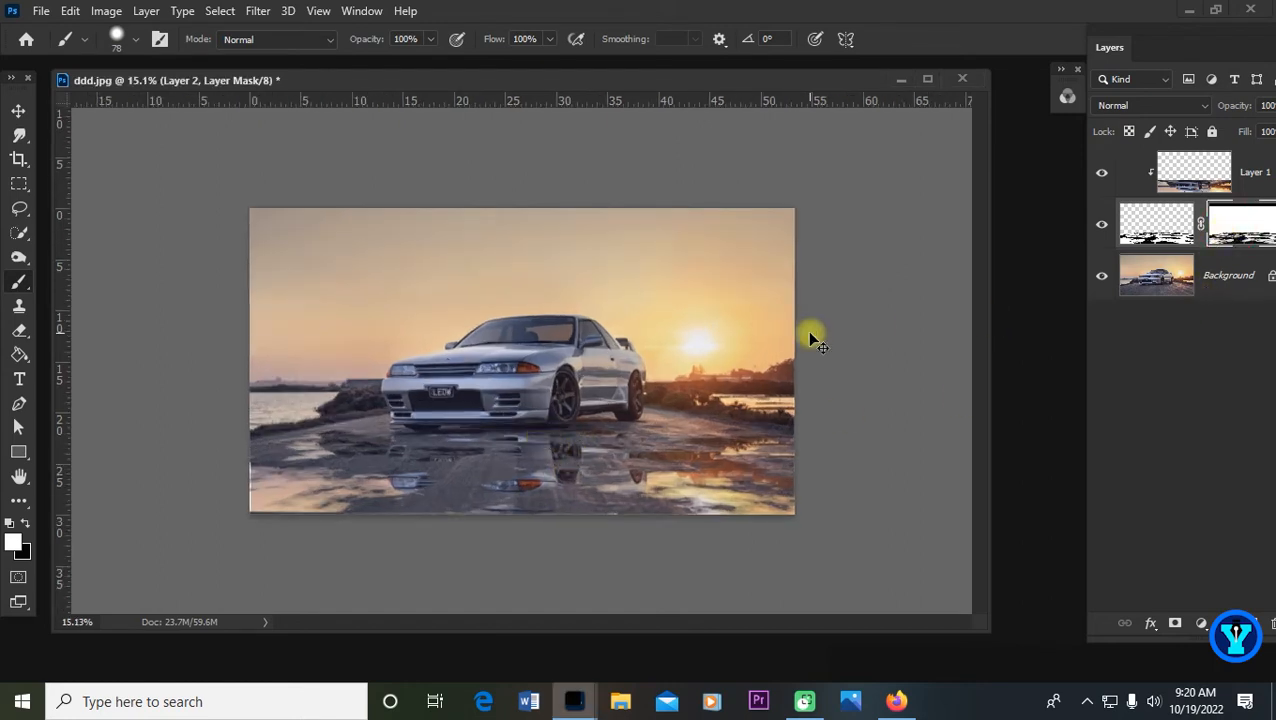
key(ctrl+m)
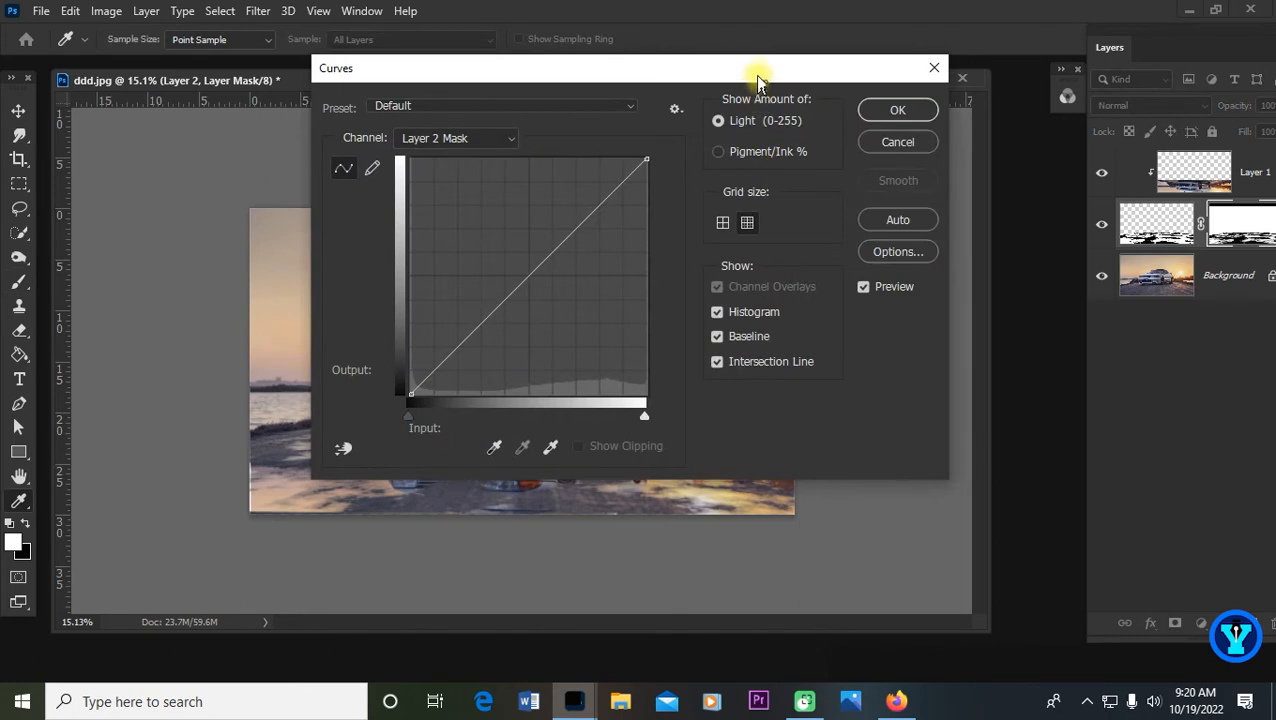
drag(757, 80, 1227, 141)
click(991, 336)
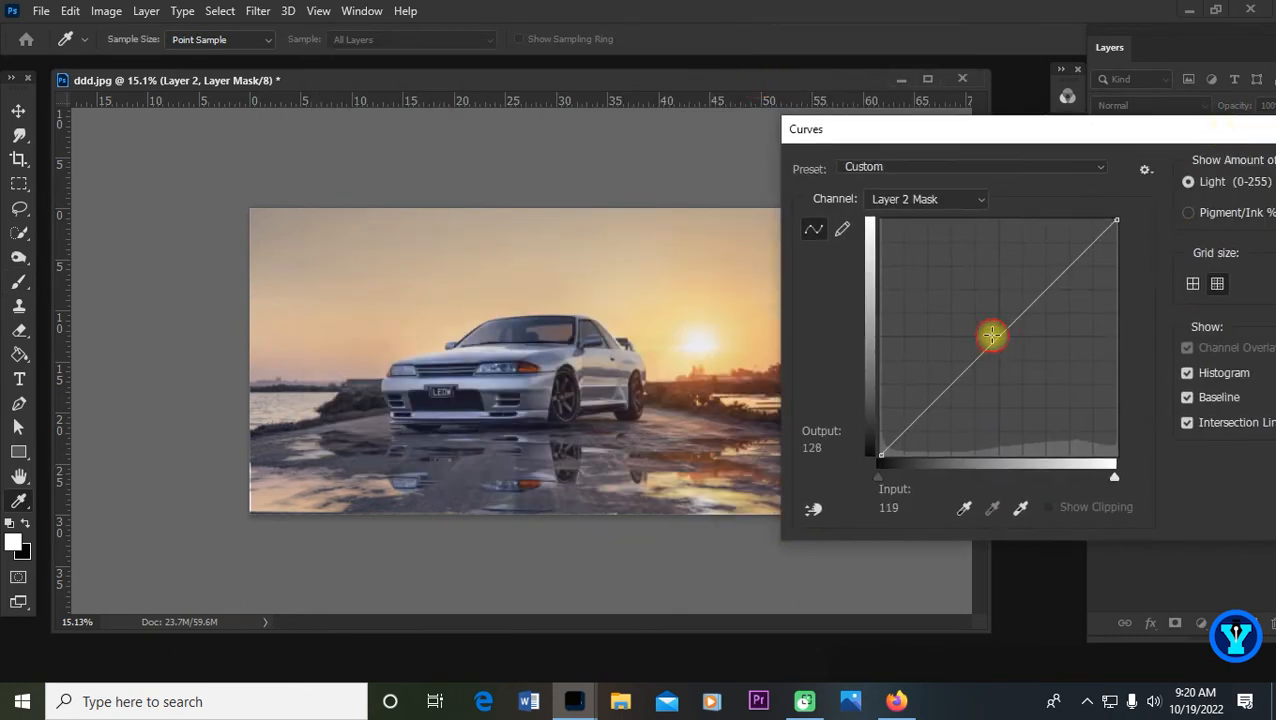
drag(991, 336, 977, 308)
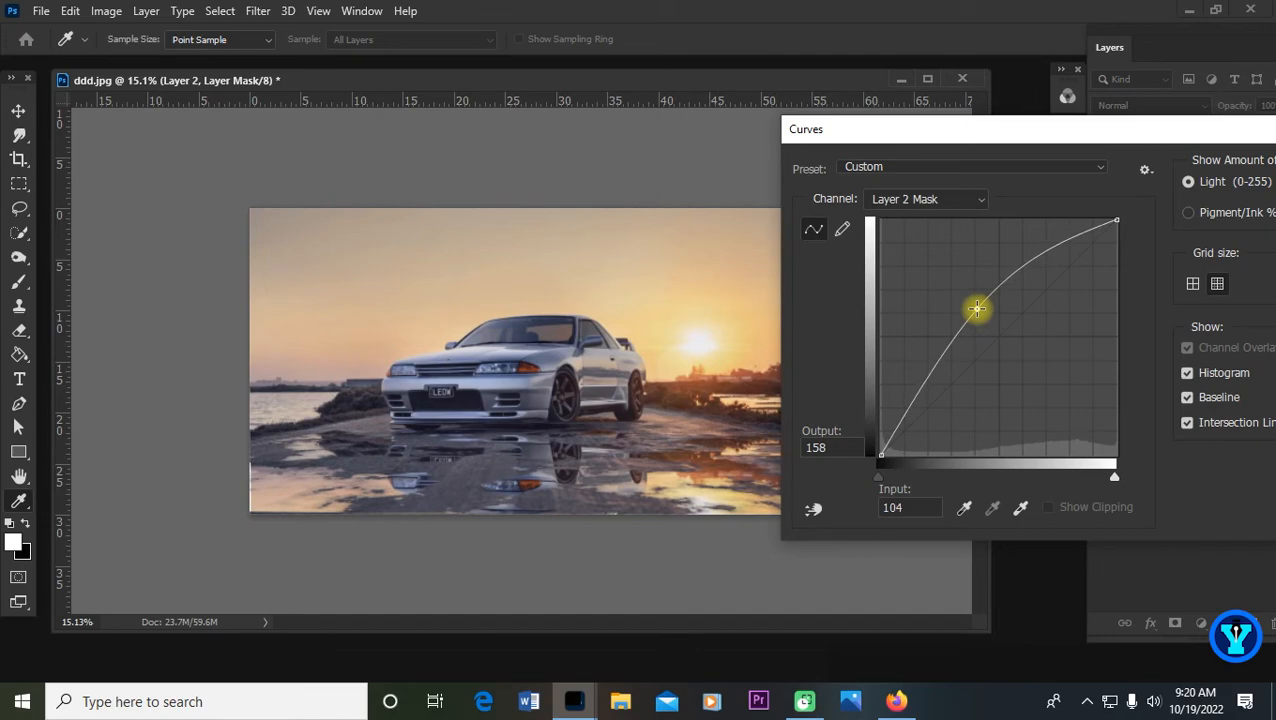
drag(1068, 131, 718, 194)
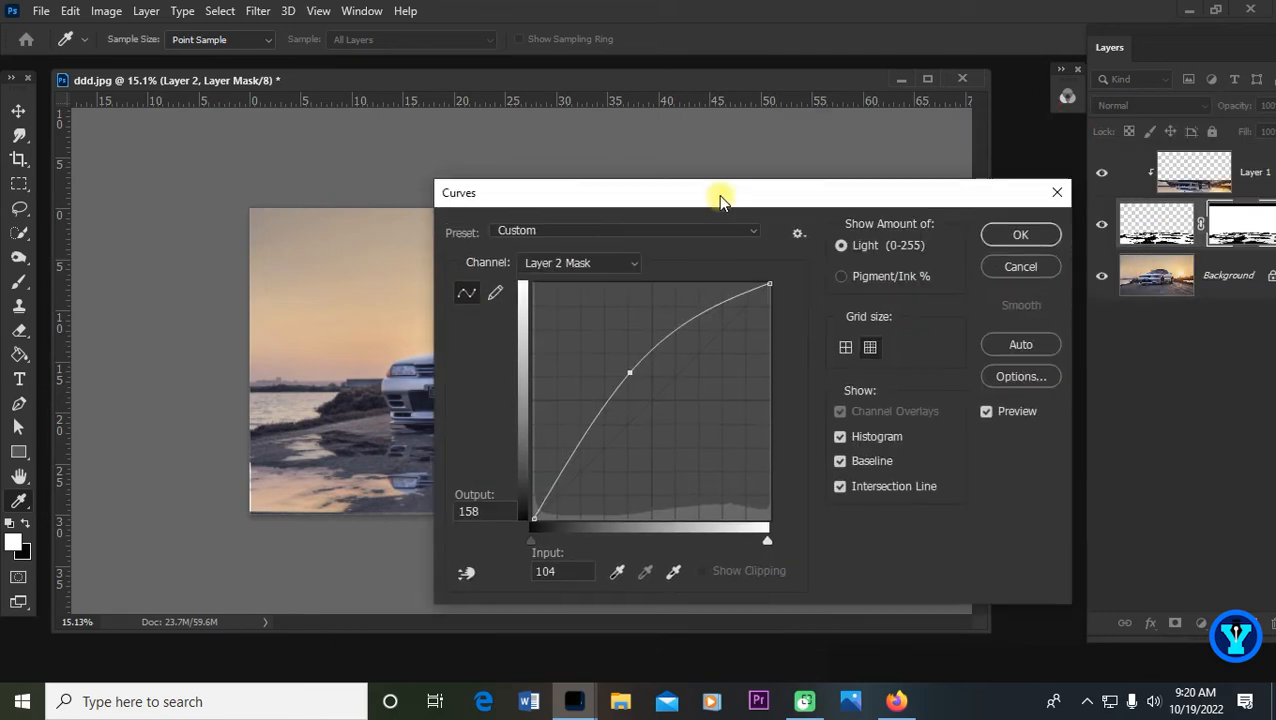
click(1050, 234)
key(b)
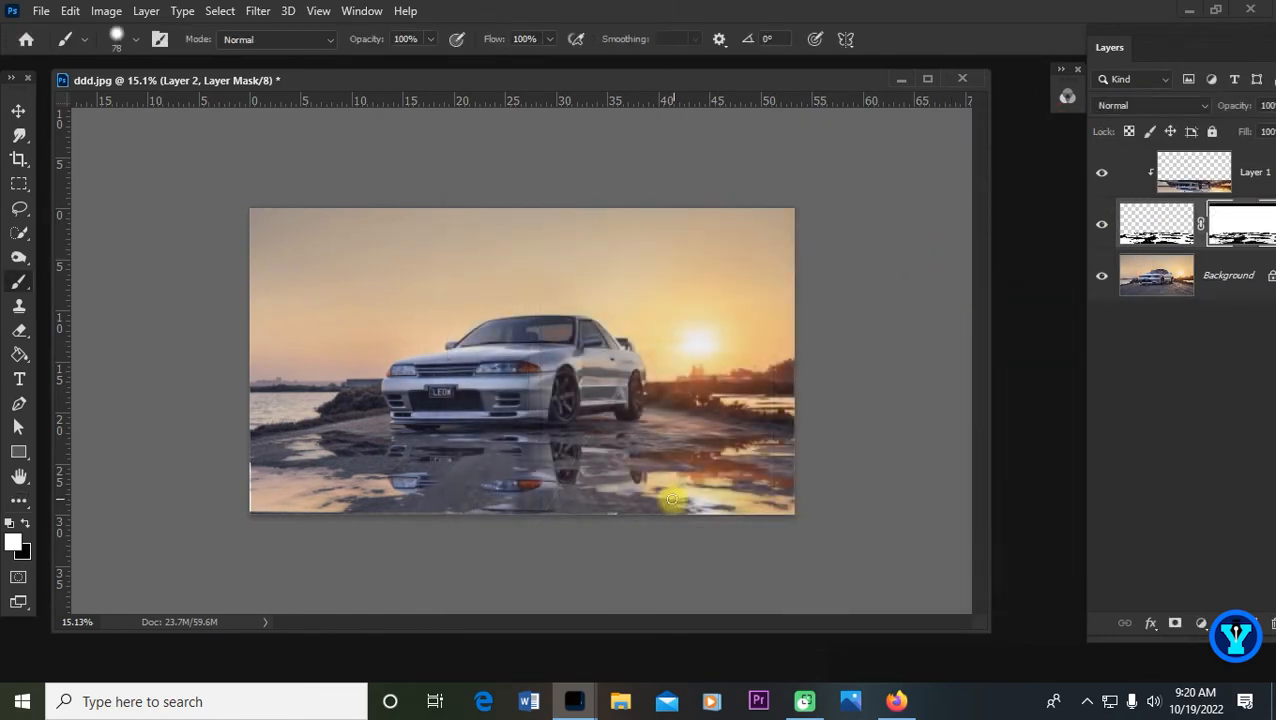
scroll(670, 498, up, 2)
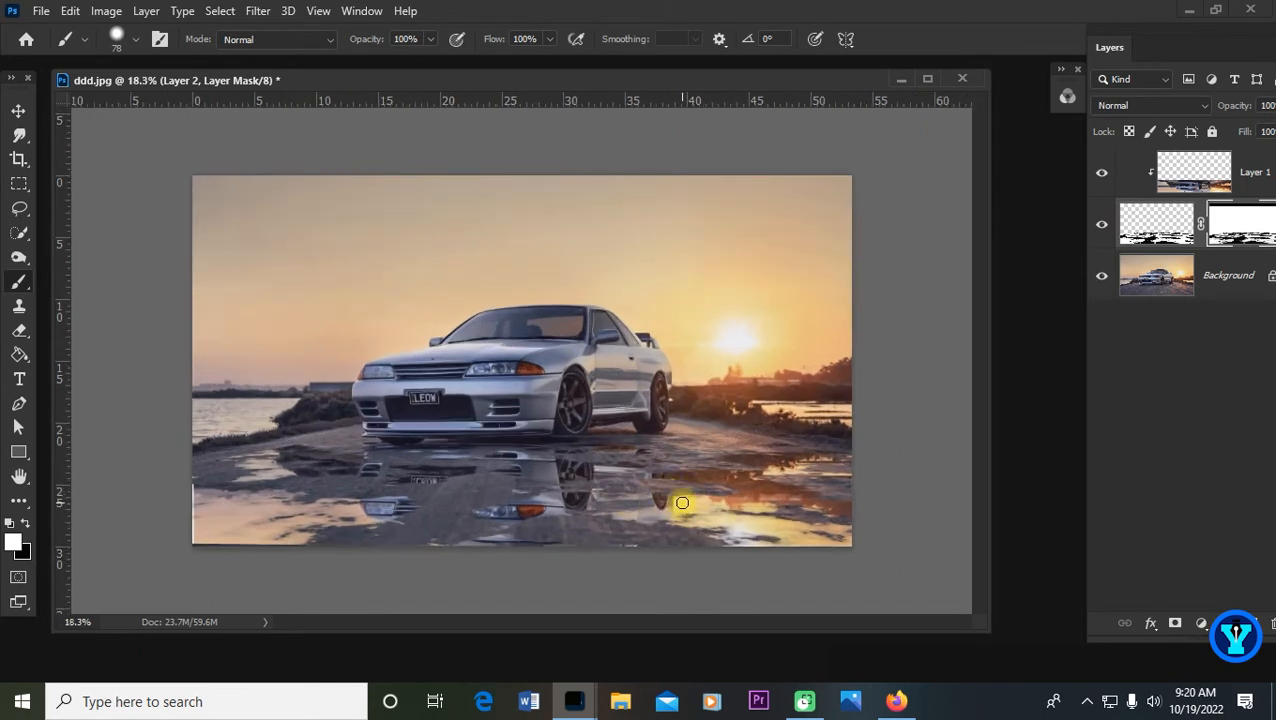
scroll(683, 500, down, 1)
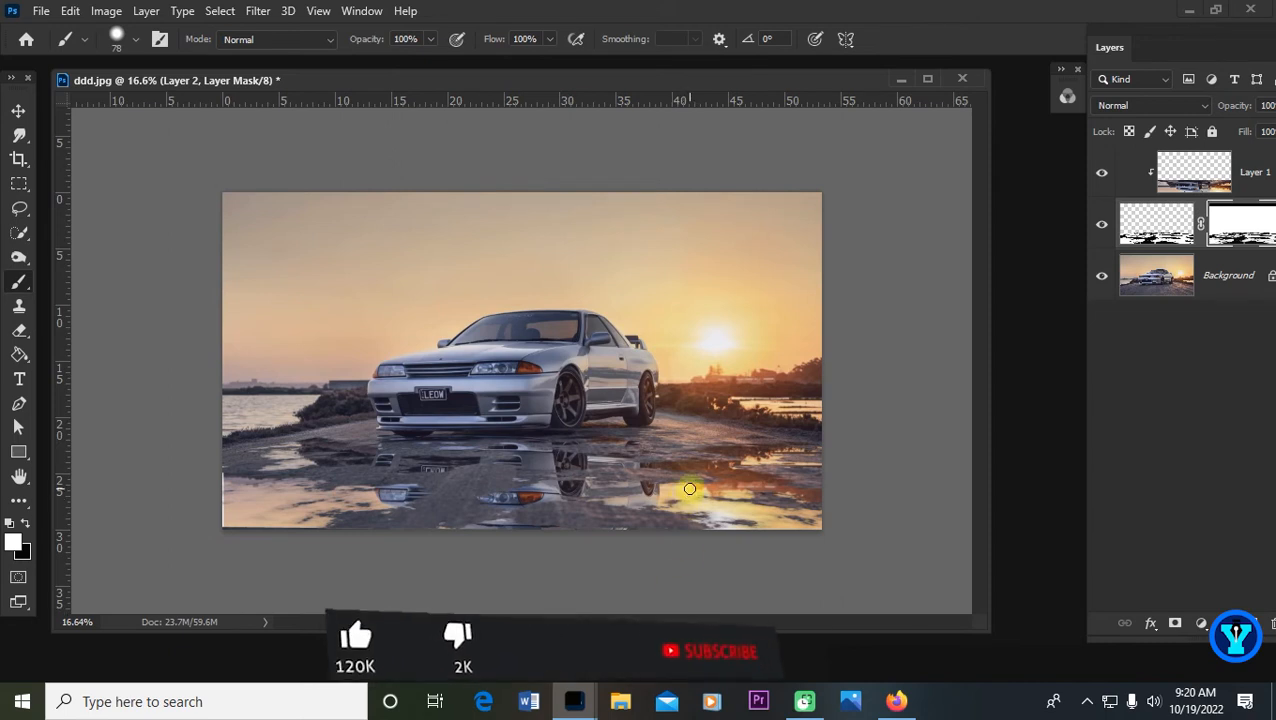
Apply a Gaussian Blur with a 3.7-pixel radius to the reflection in Layer 1.
click(1194, 172)
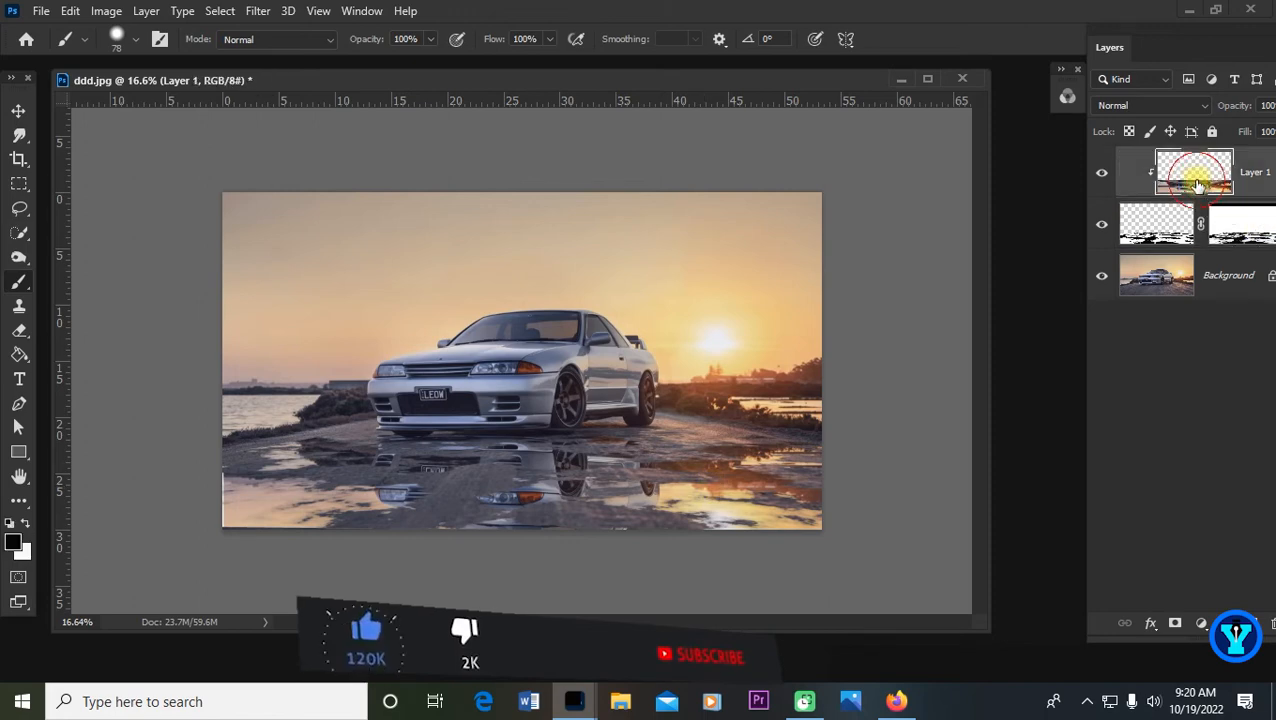
click(258, 11)
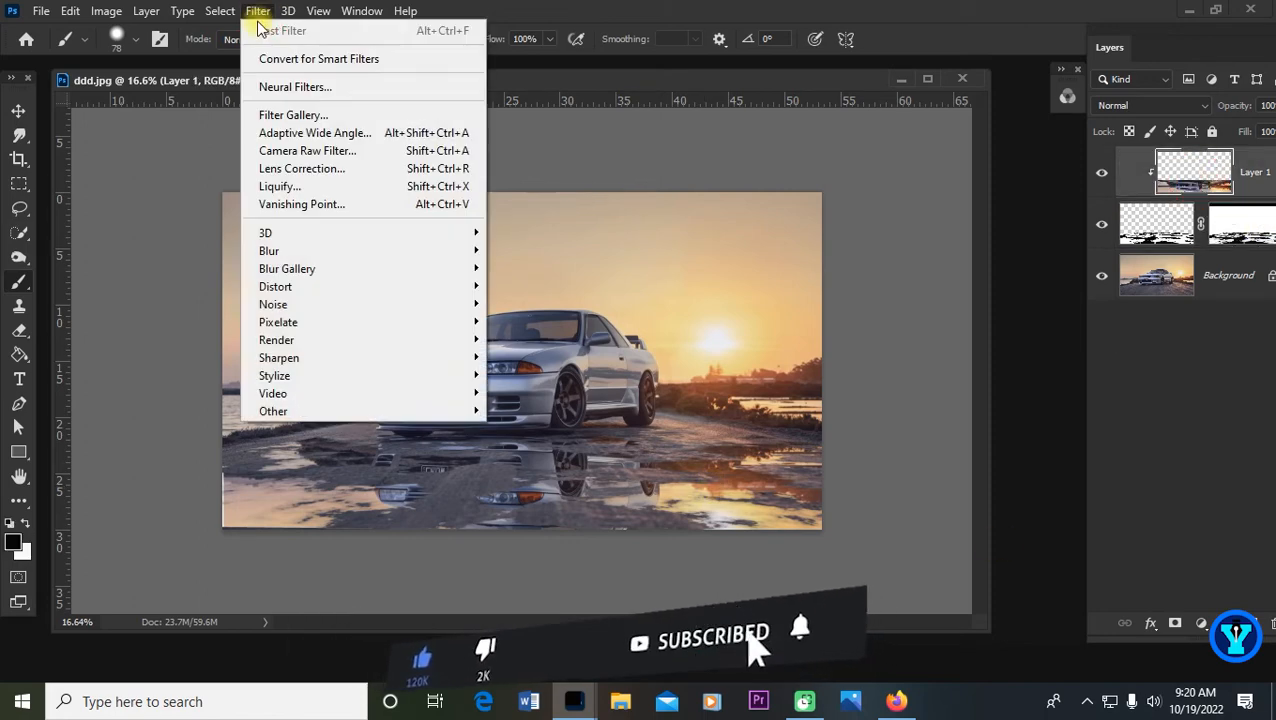
mouse_move(330, 251)
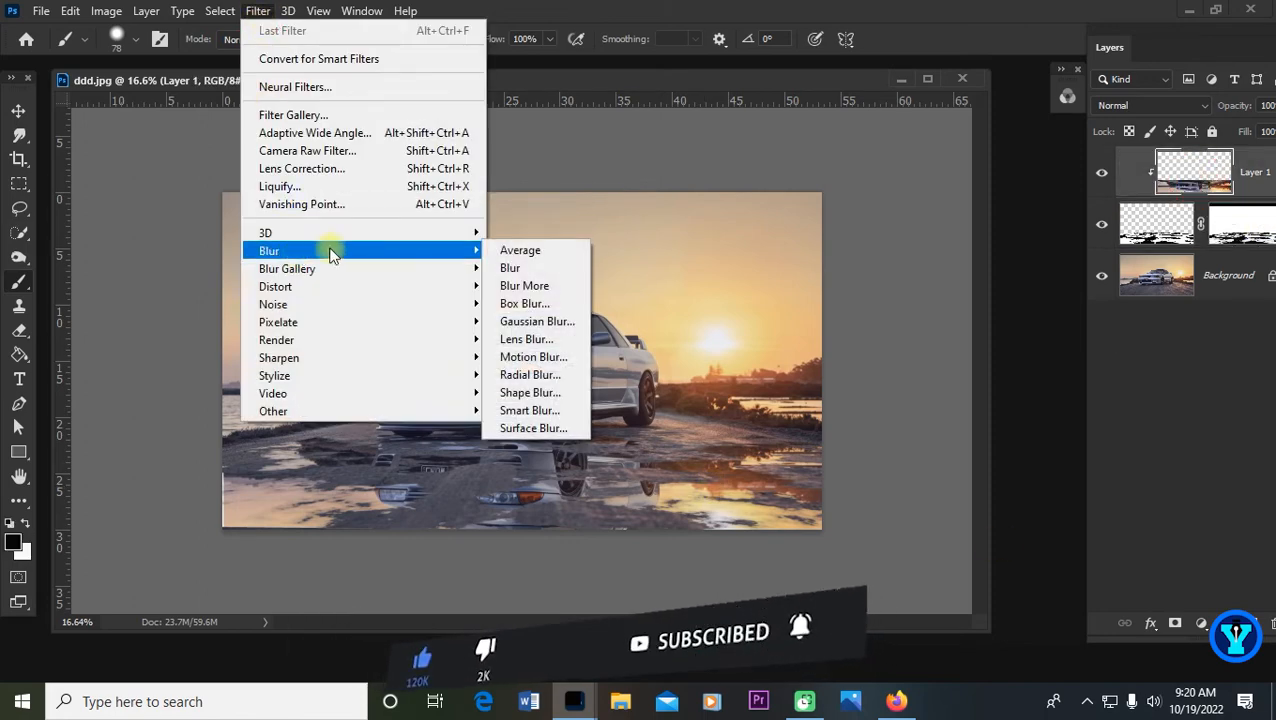
click(535, 319)
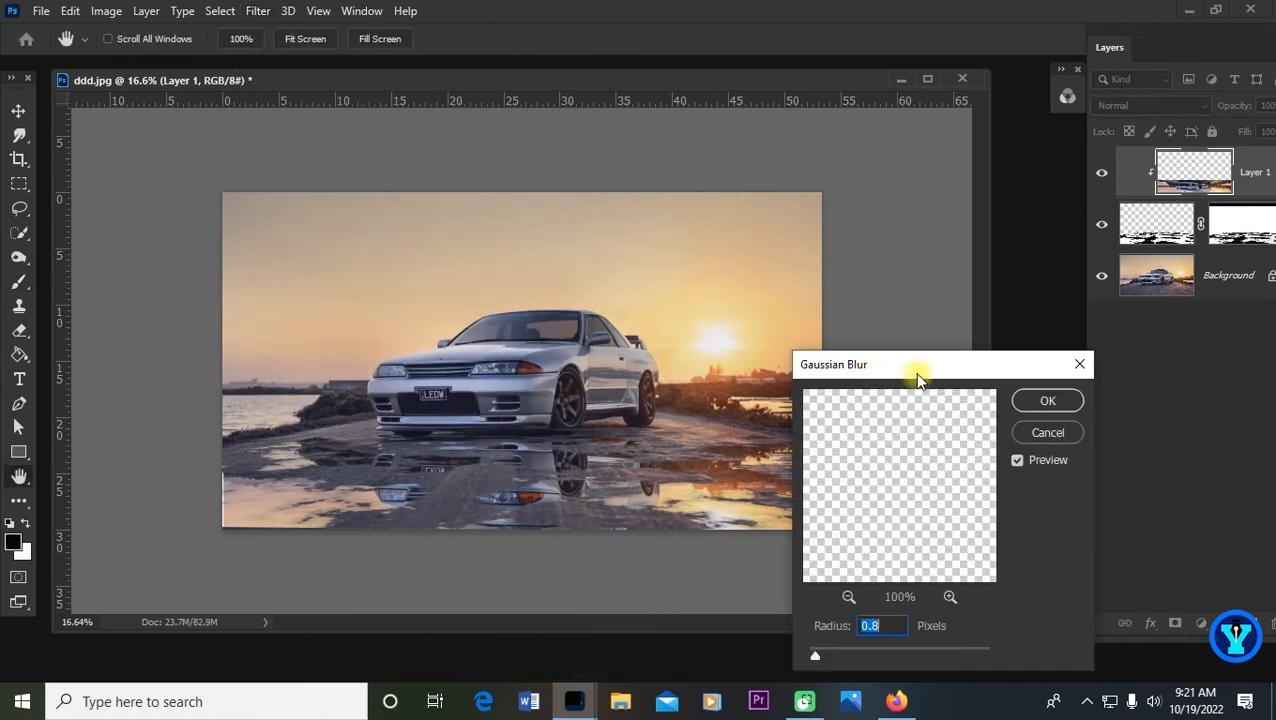
drag(917, 372, 968, 243)
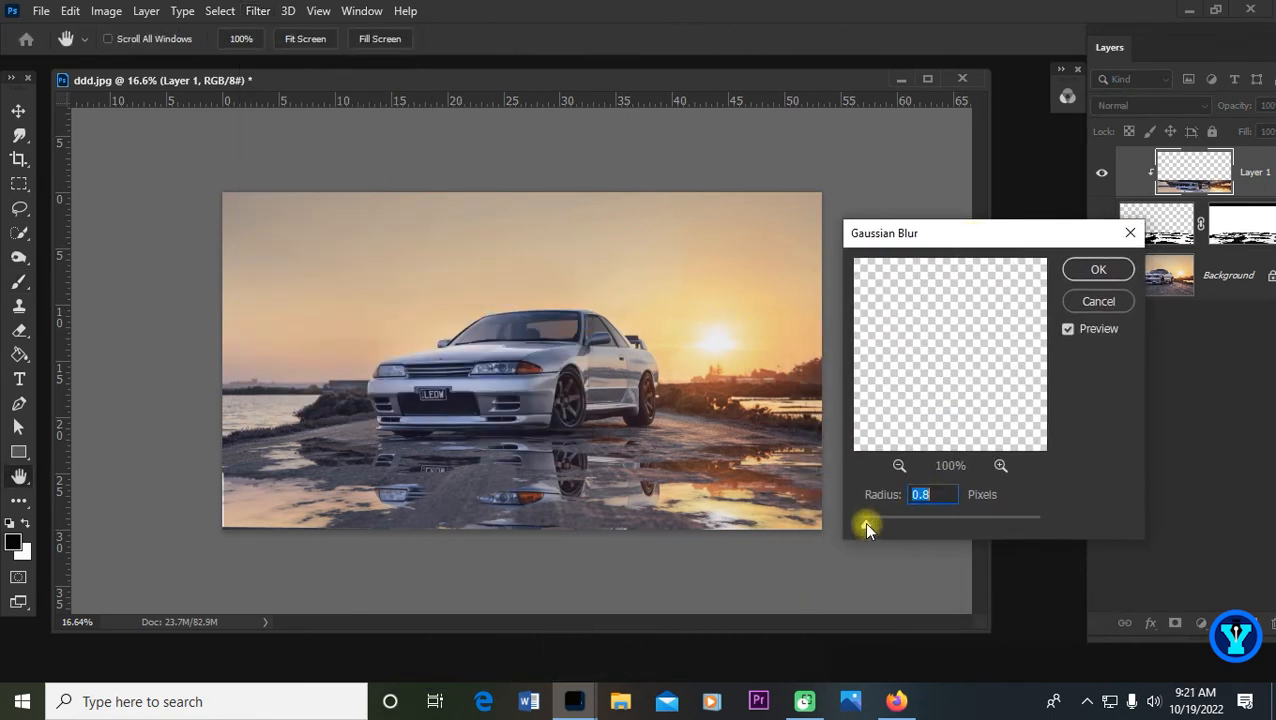
drag(866, 523, 898, 526)
click(1099, 271)
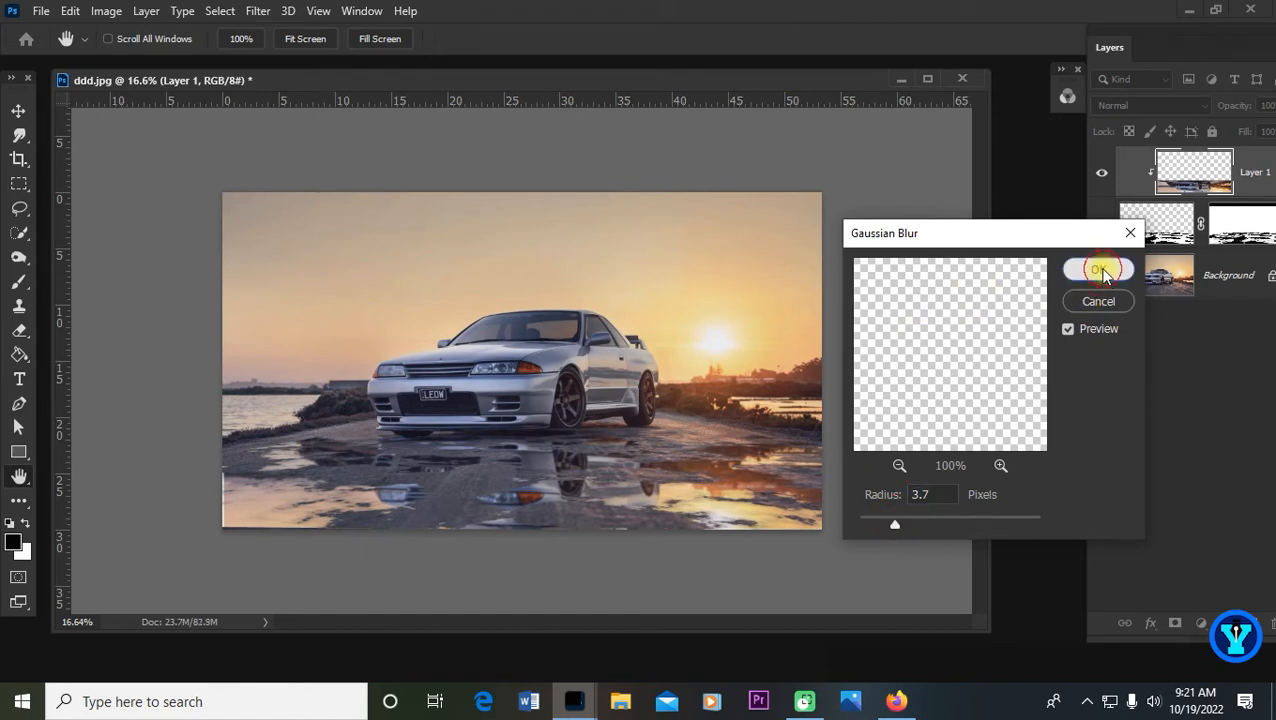
Increase the Background layer's contrast with Levels, setting the black input to 13 and the white input to 246.
scroll(743, 348, down, 2)
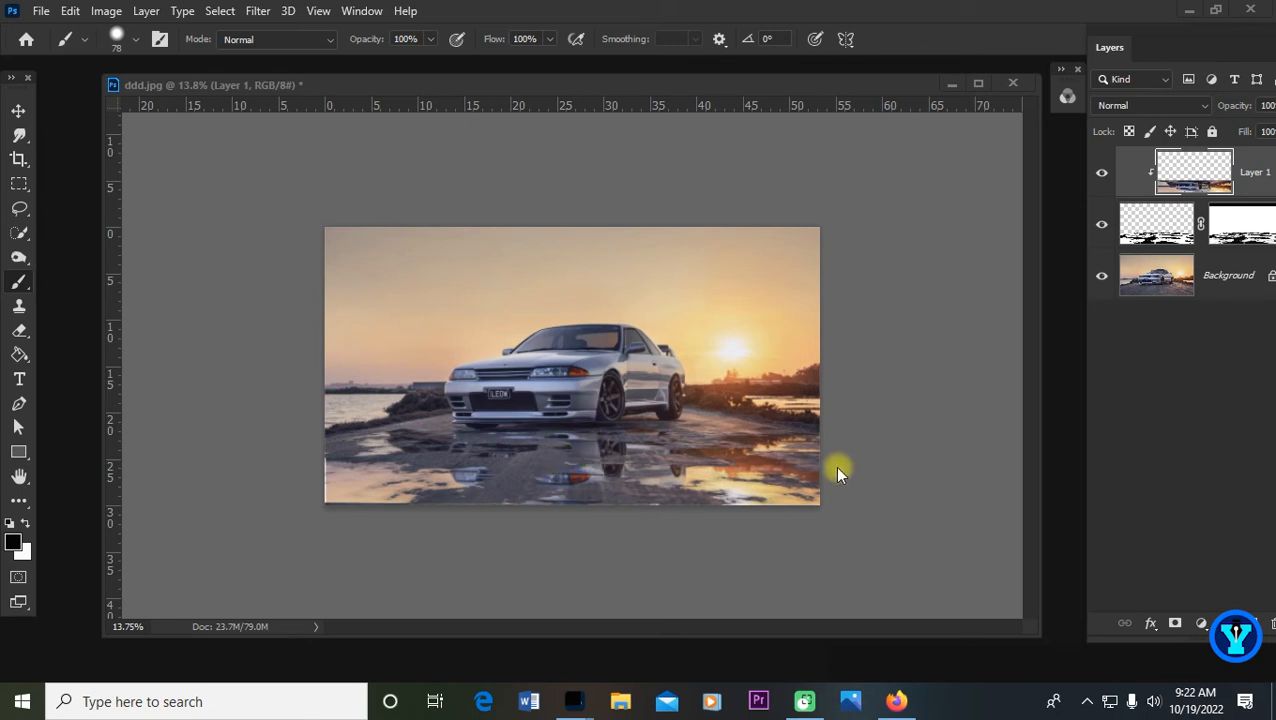
click(1240, 280)
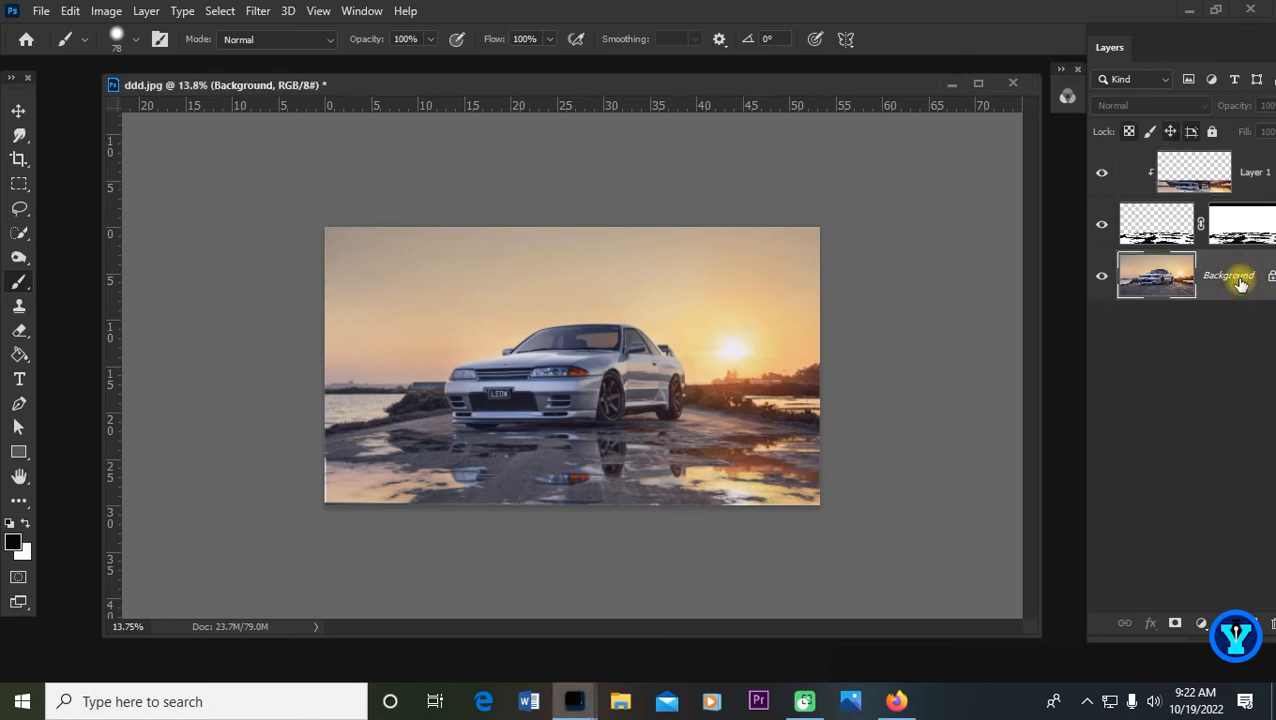
key(ctrl+l)
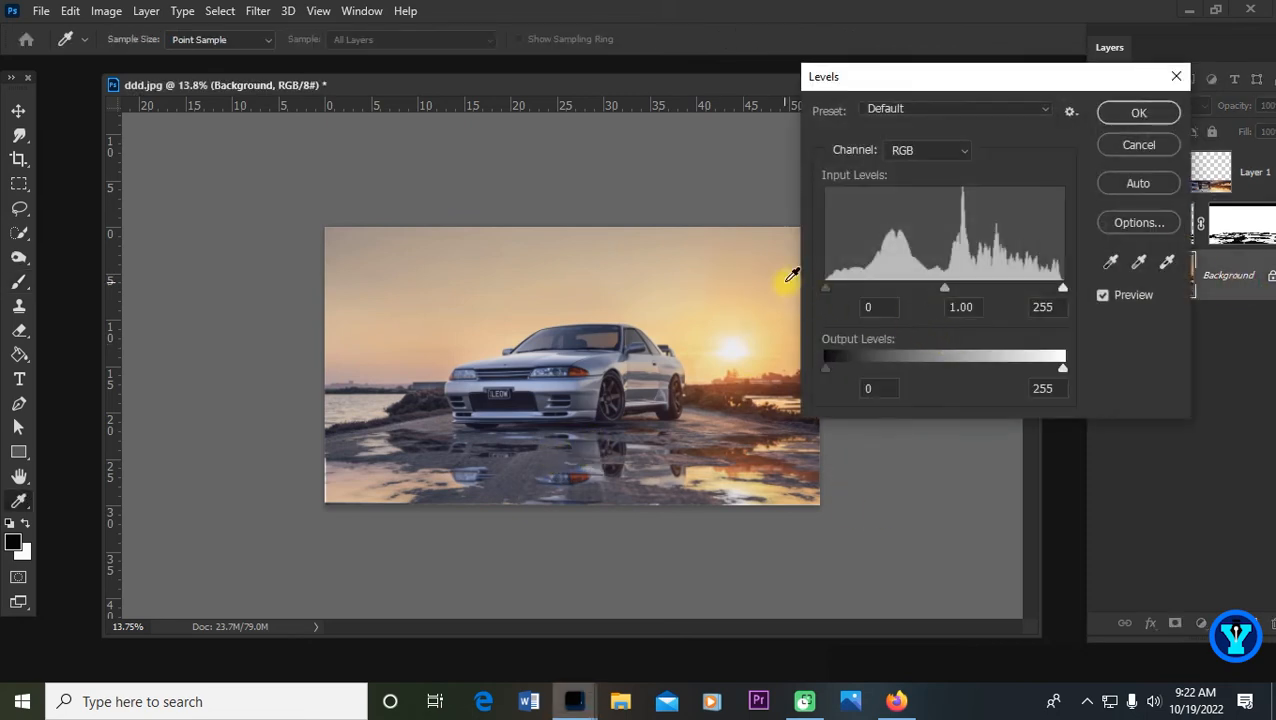
drag(830, 288, 838, 287)
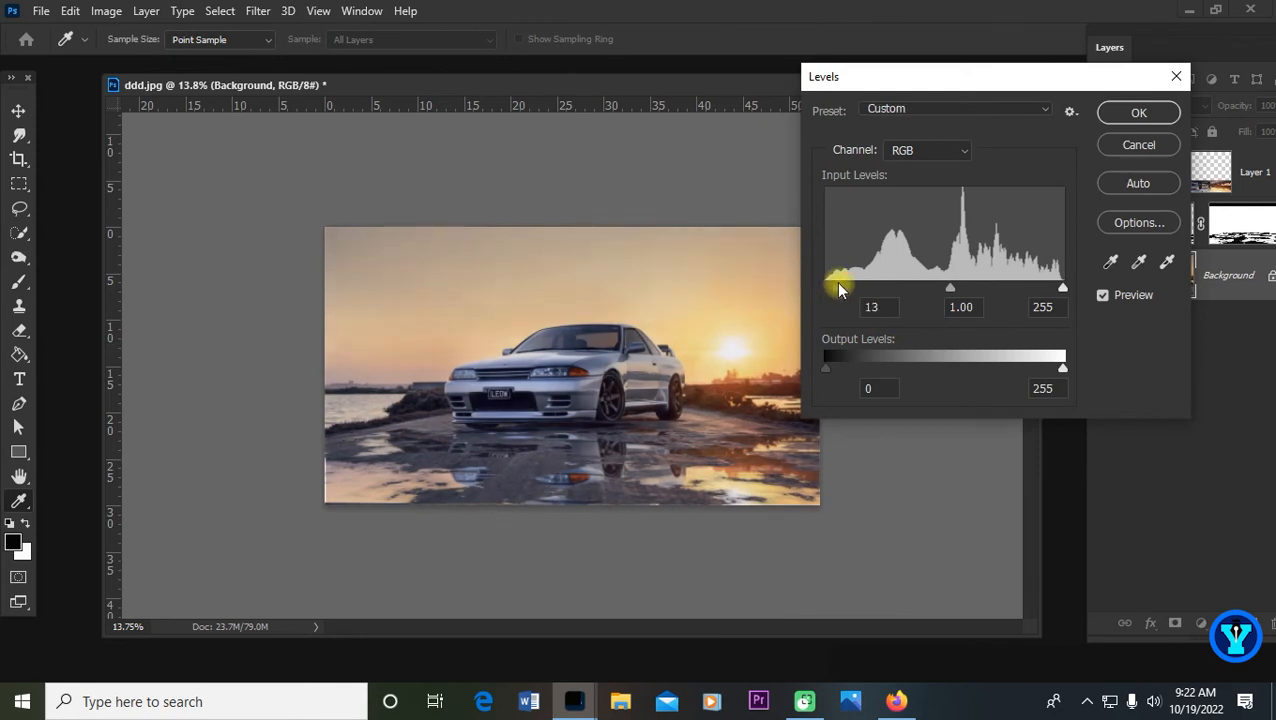
drag(838, 288, 838, 288)
drag(1063, 288, 1055, 290)
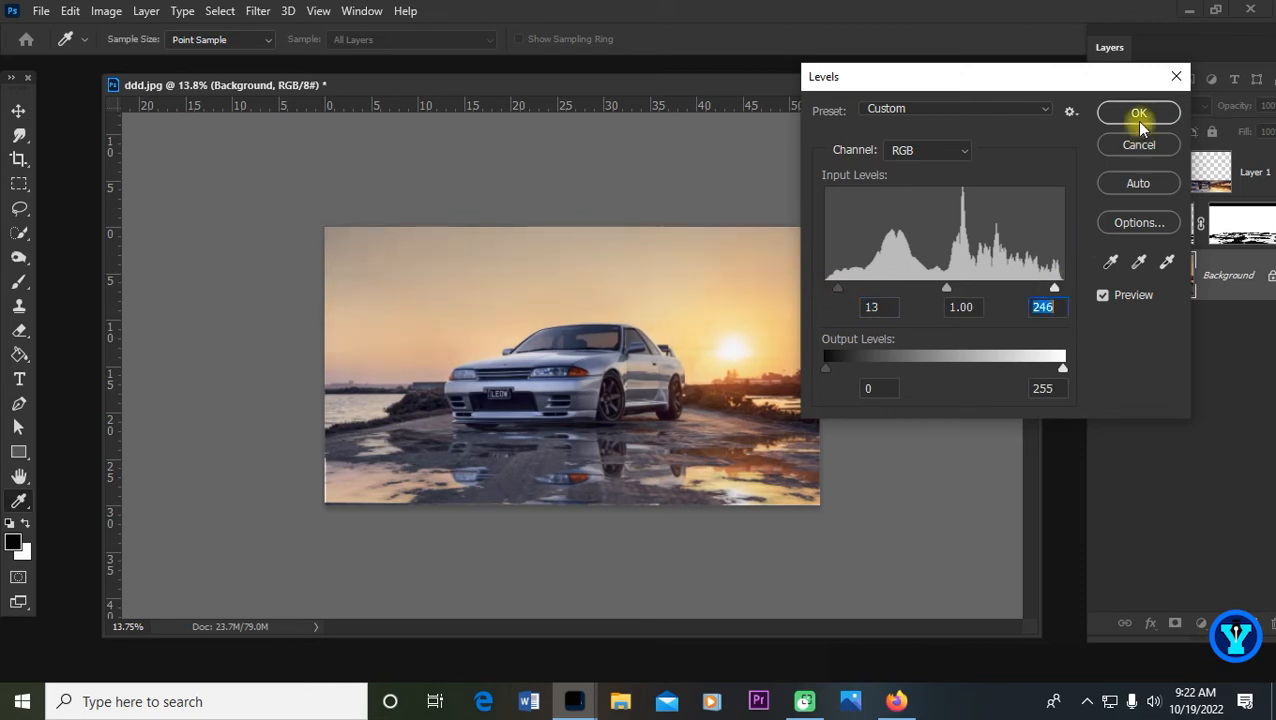
click(1138, 112)
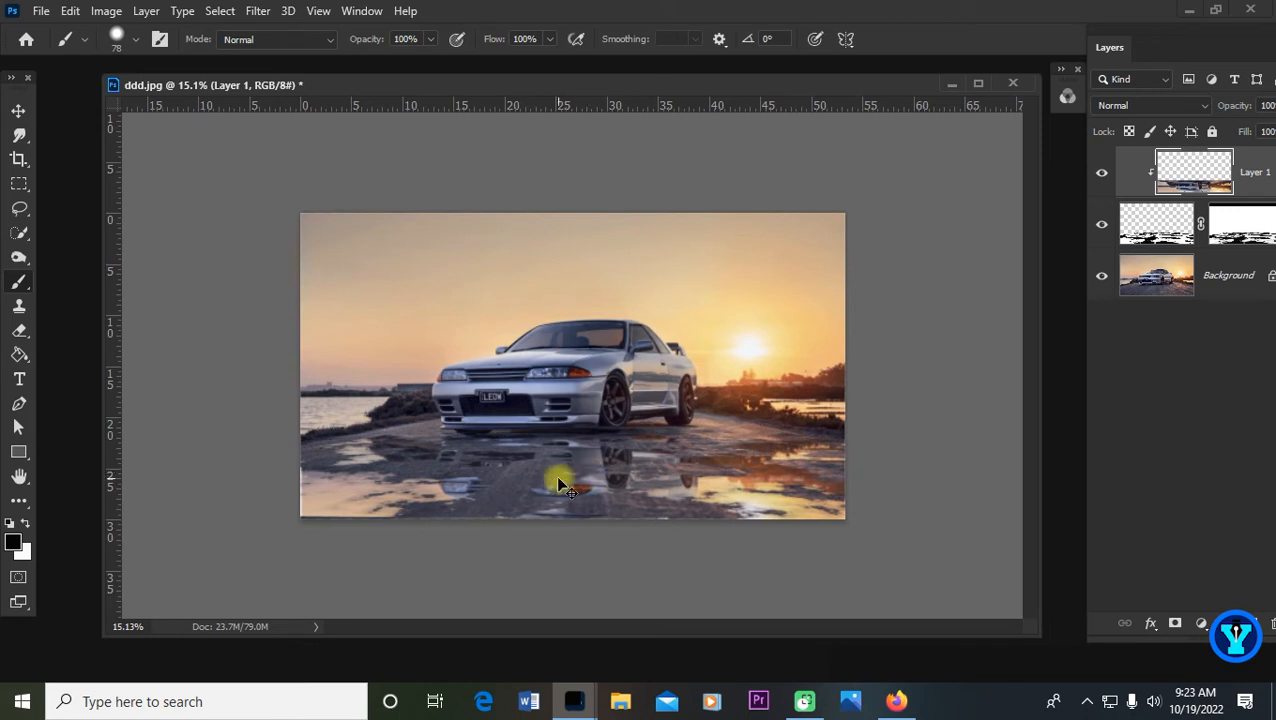
Reduce the saturation of the reflection in Layer 1 to -10 with Hue/Saturation.
key(ctrl+u)
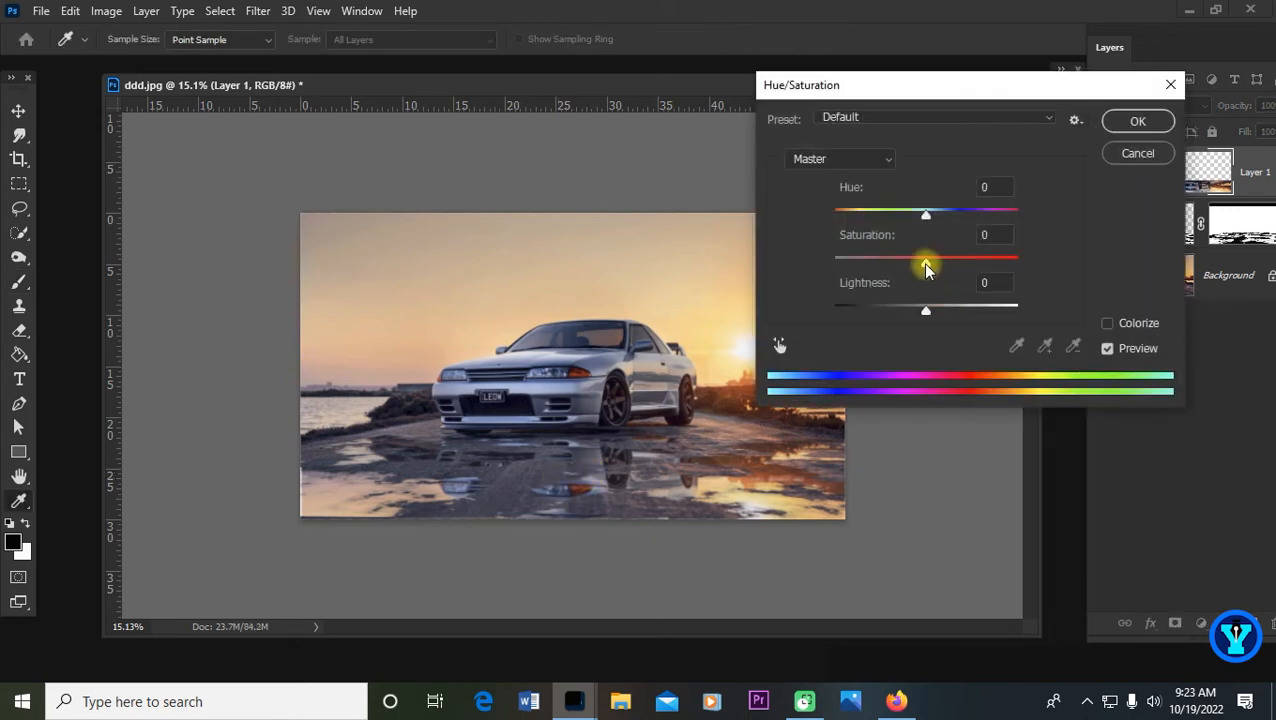
mouse_move(922, 262)
mouse_down()
mouse_move(902, 263)
mouse_move(918, 258)
mouse_up()
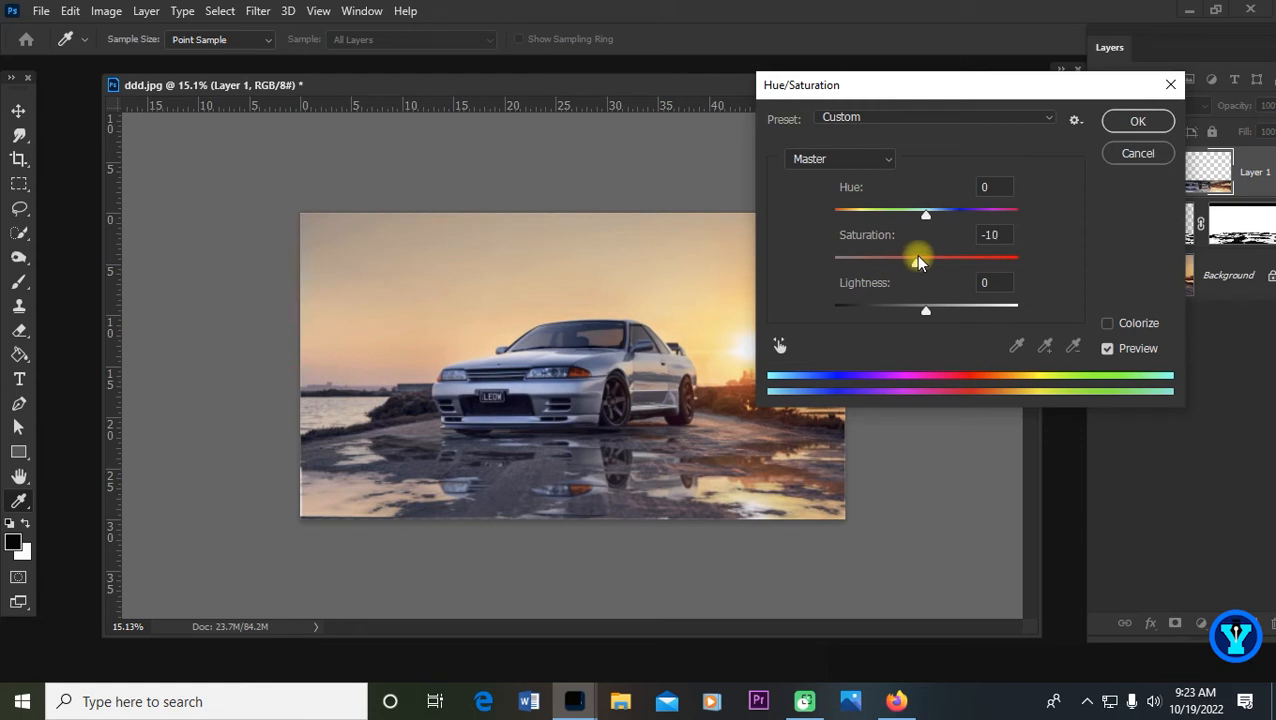
click(1111, 121)
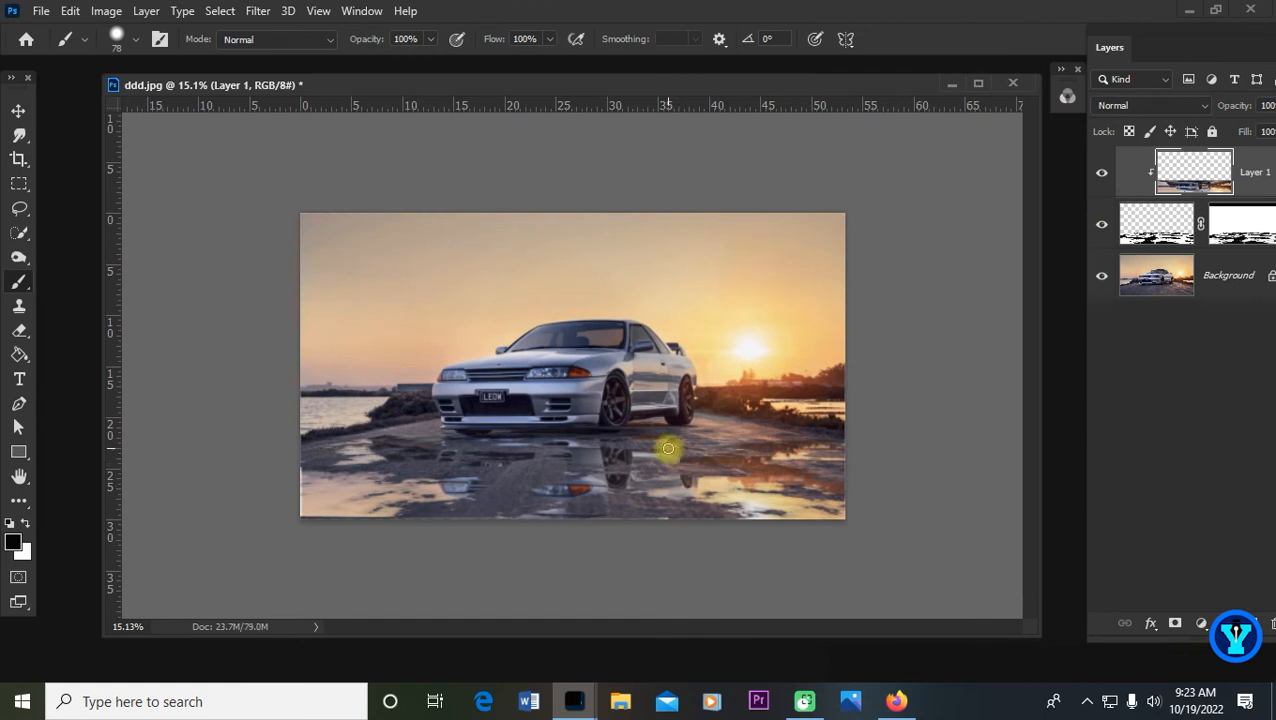
key(ctrl+minus)
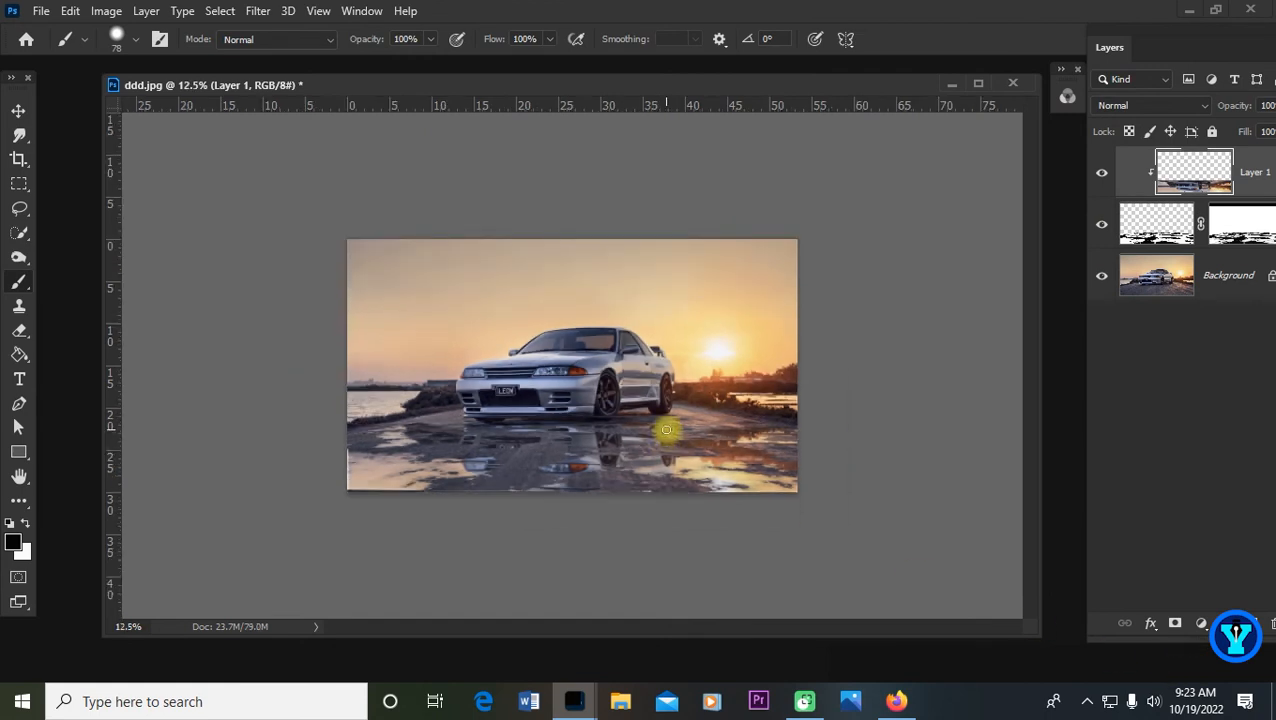